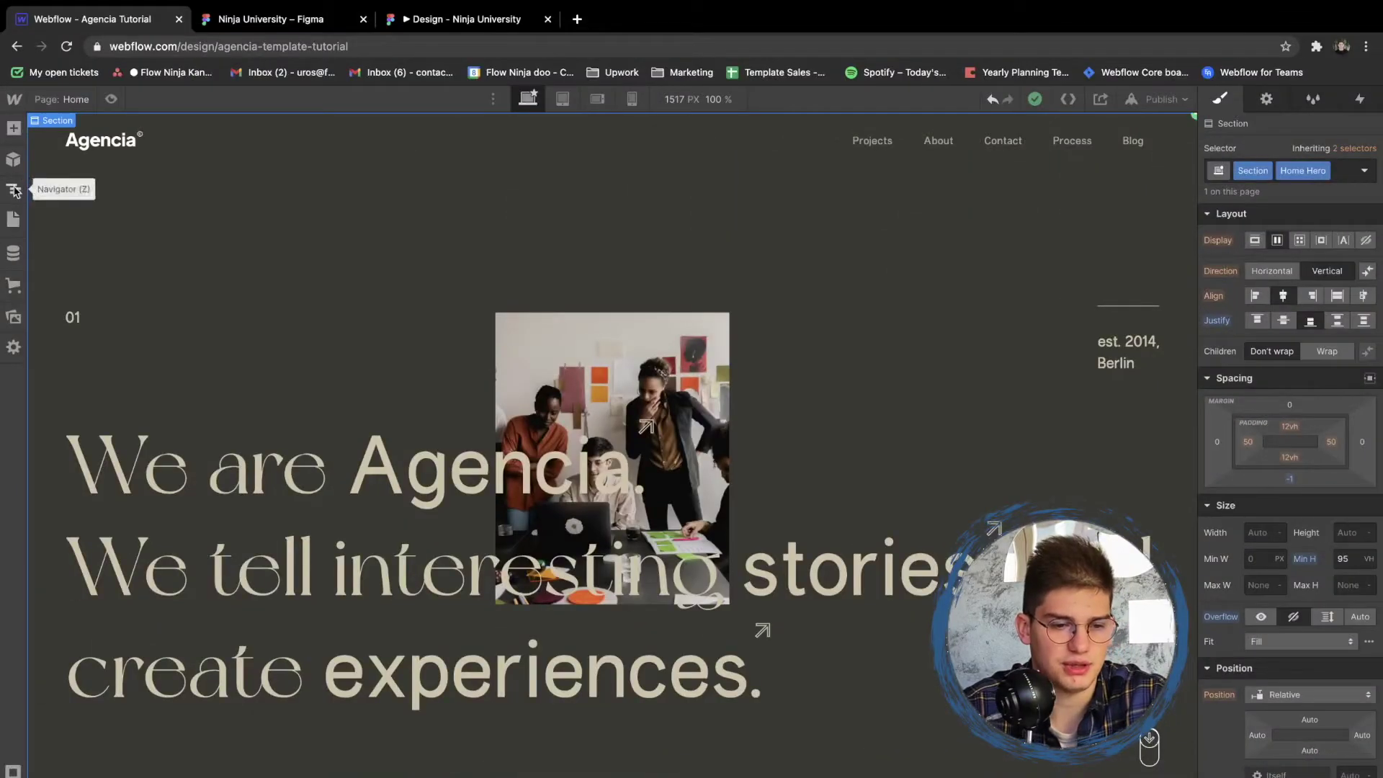
# Edit the Preloader symbol from the Navigator and inspect Preloader Top's Background Dark.svg styling
pyautogui.click(14, 191)
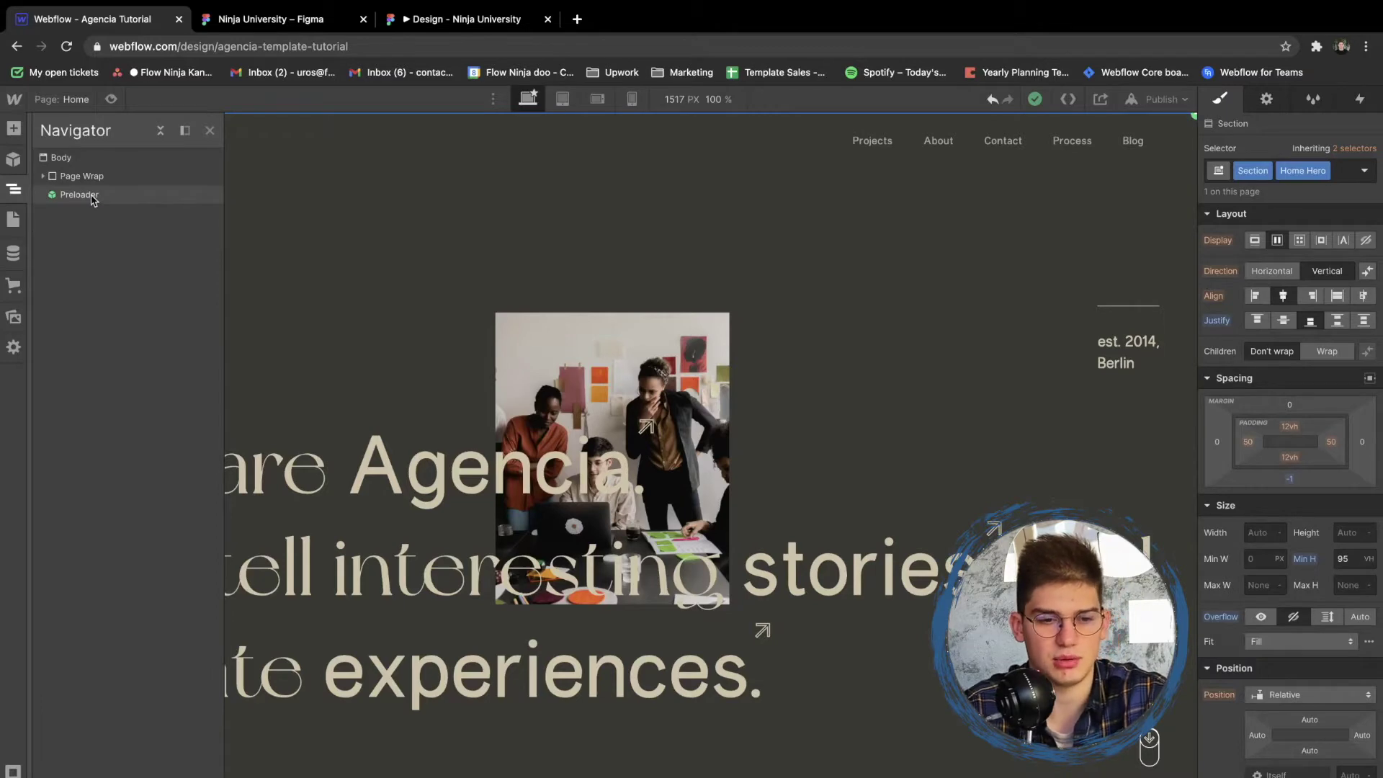
pyautogui.doubleClick(92, 197)
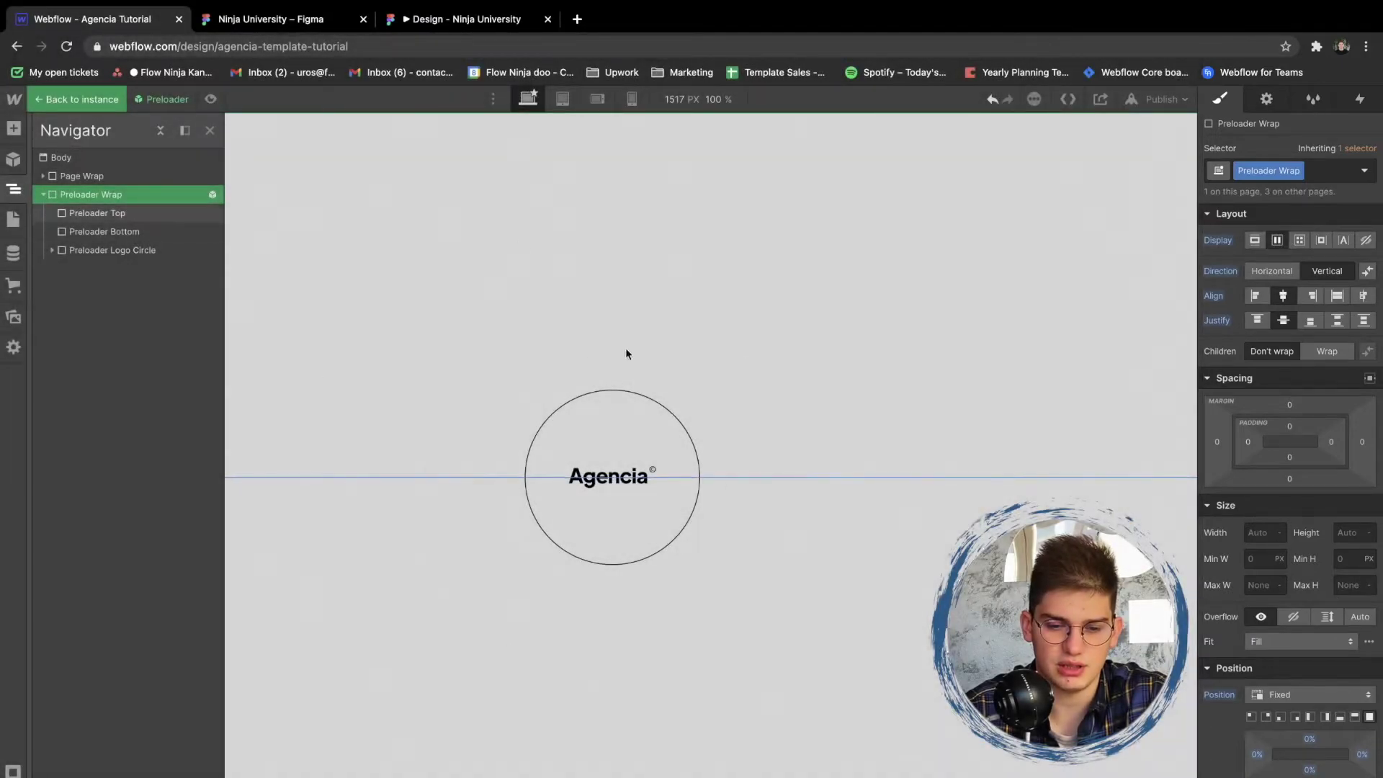
pyautogui.click(541, 370)
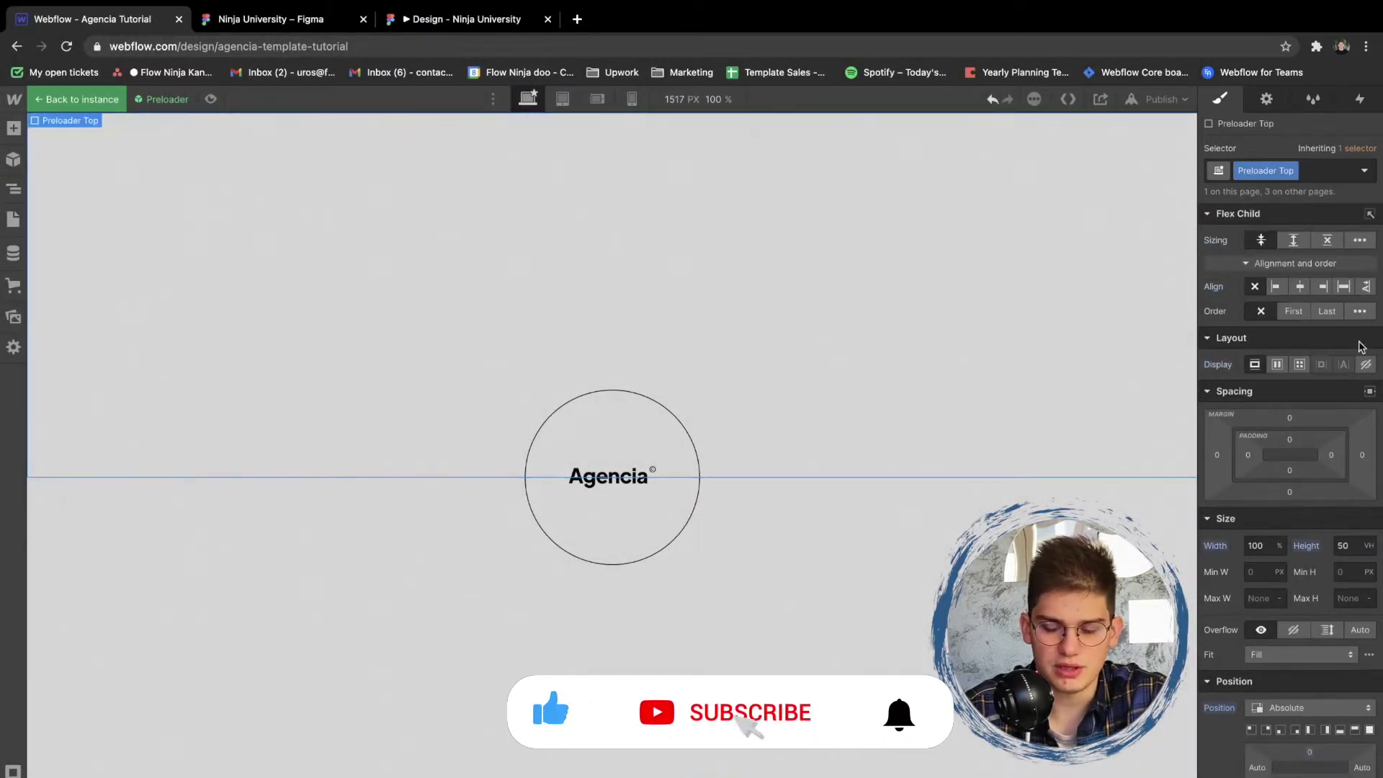
pyautogui.scroll(-10, 1361, 347)
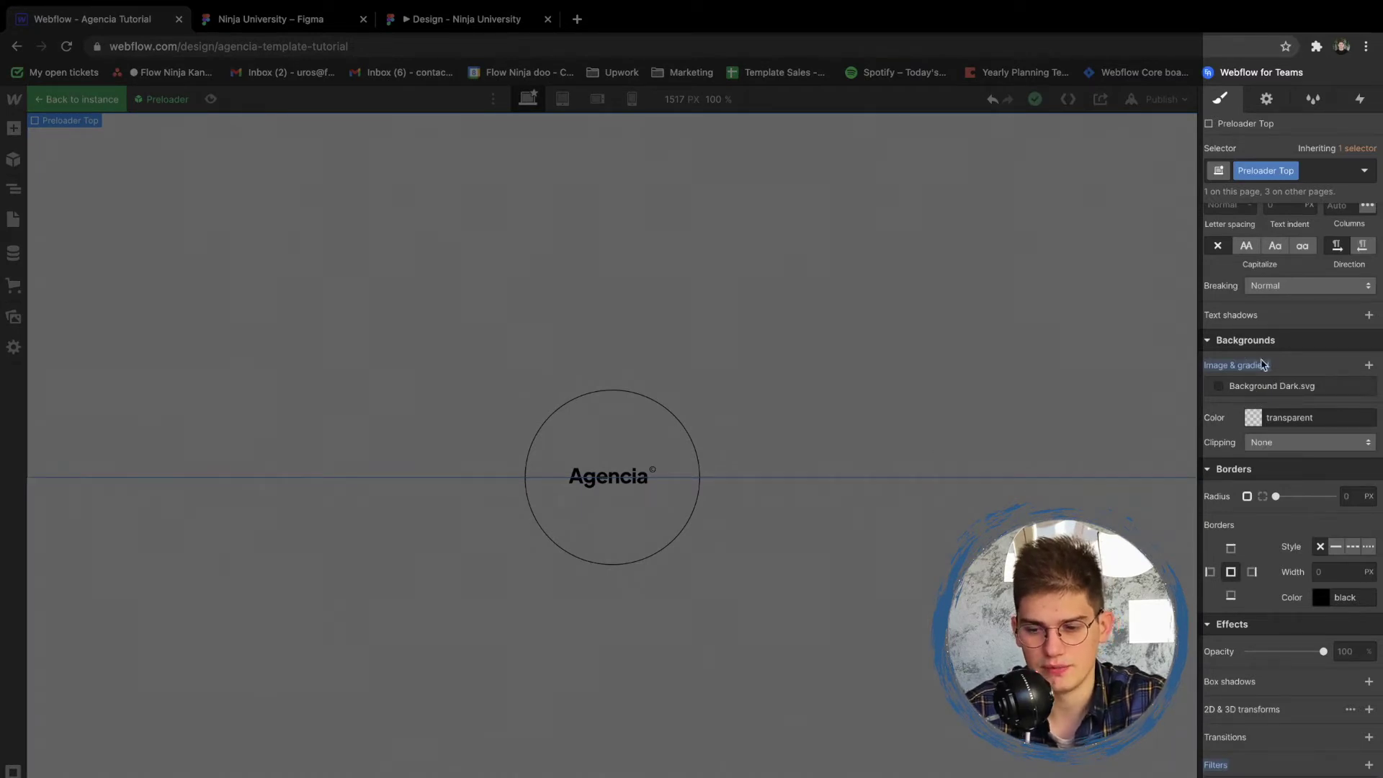
# Remove the Background Dark.svg image and make the preloader halves Brand beige
pyautogui.hotkey('ctrl', 'z')
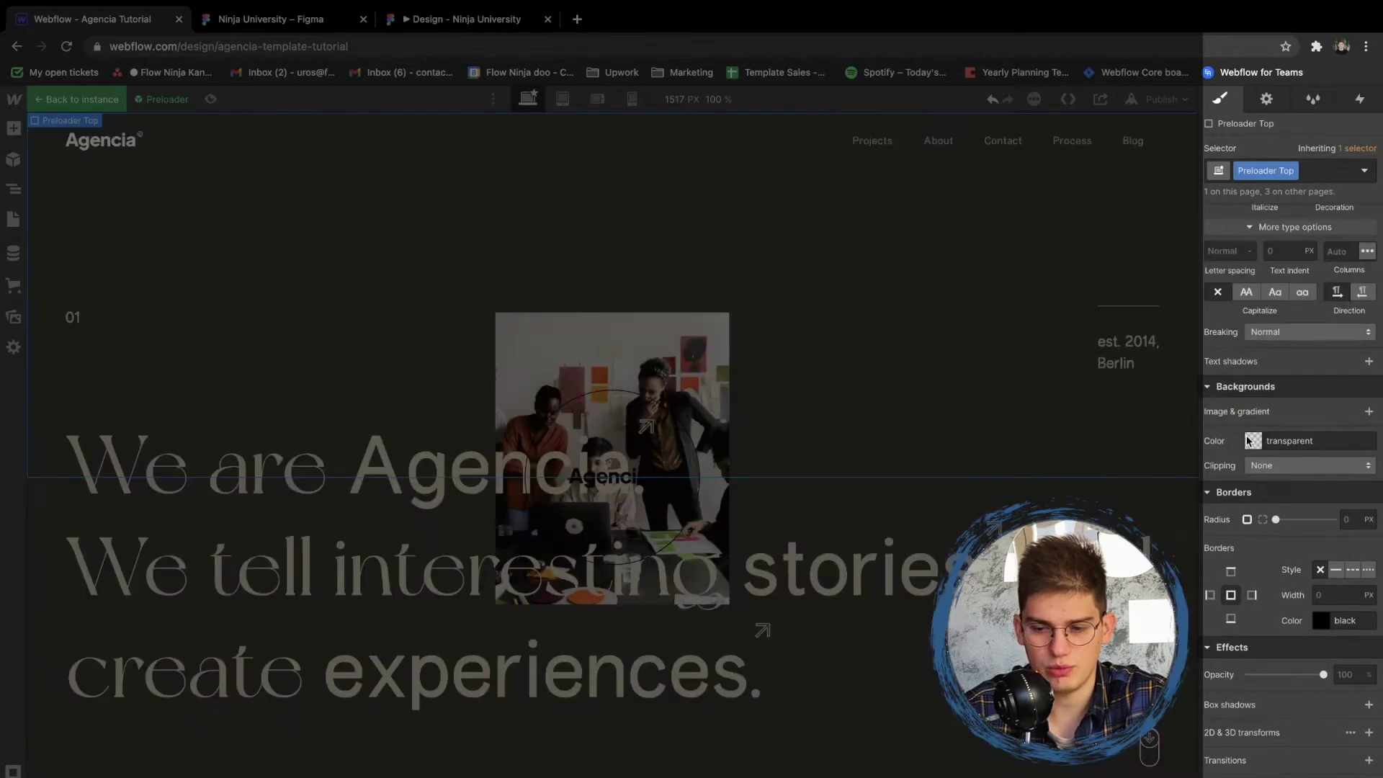
pyautogui.click(1253, 441)
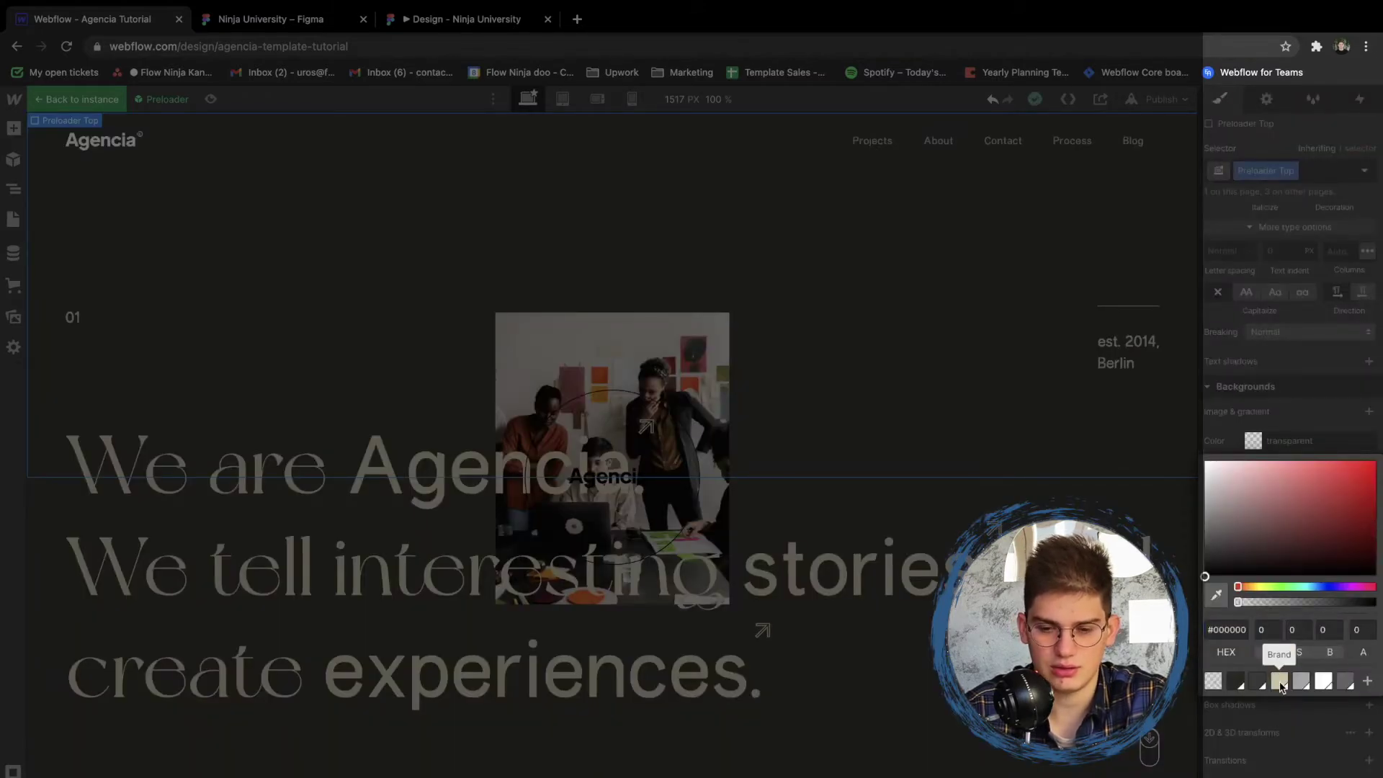
pyautogui.click(1279, 681)
pyautogui.click(1284, 681)
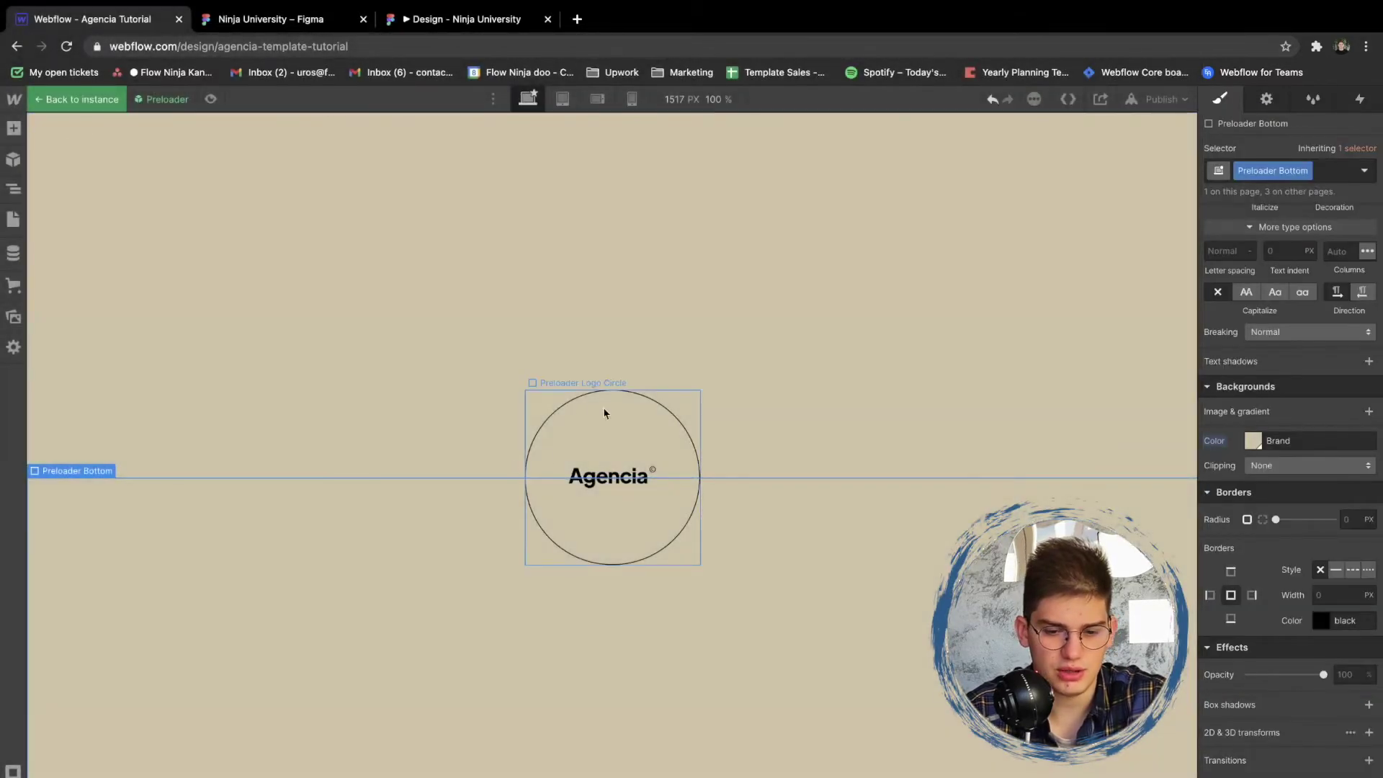
# Replace the Agencia logo image with the custom wordmark asset
pyautogui.click(596, 474)
pyautogui.click(655, 460)
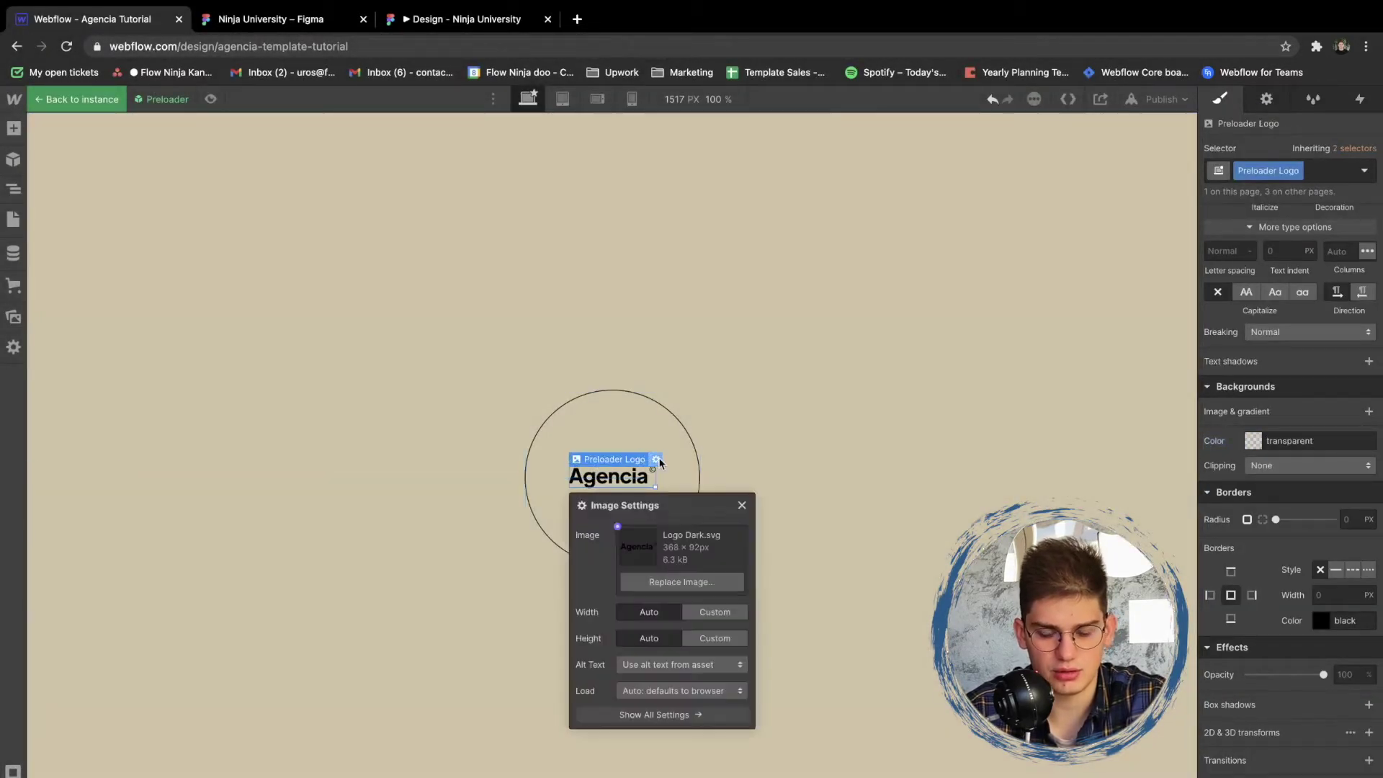
pyautogui.click(668, 583)
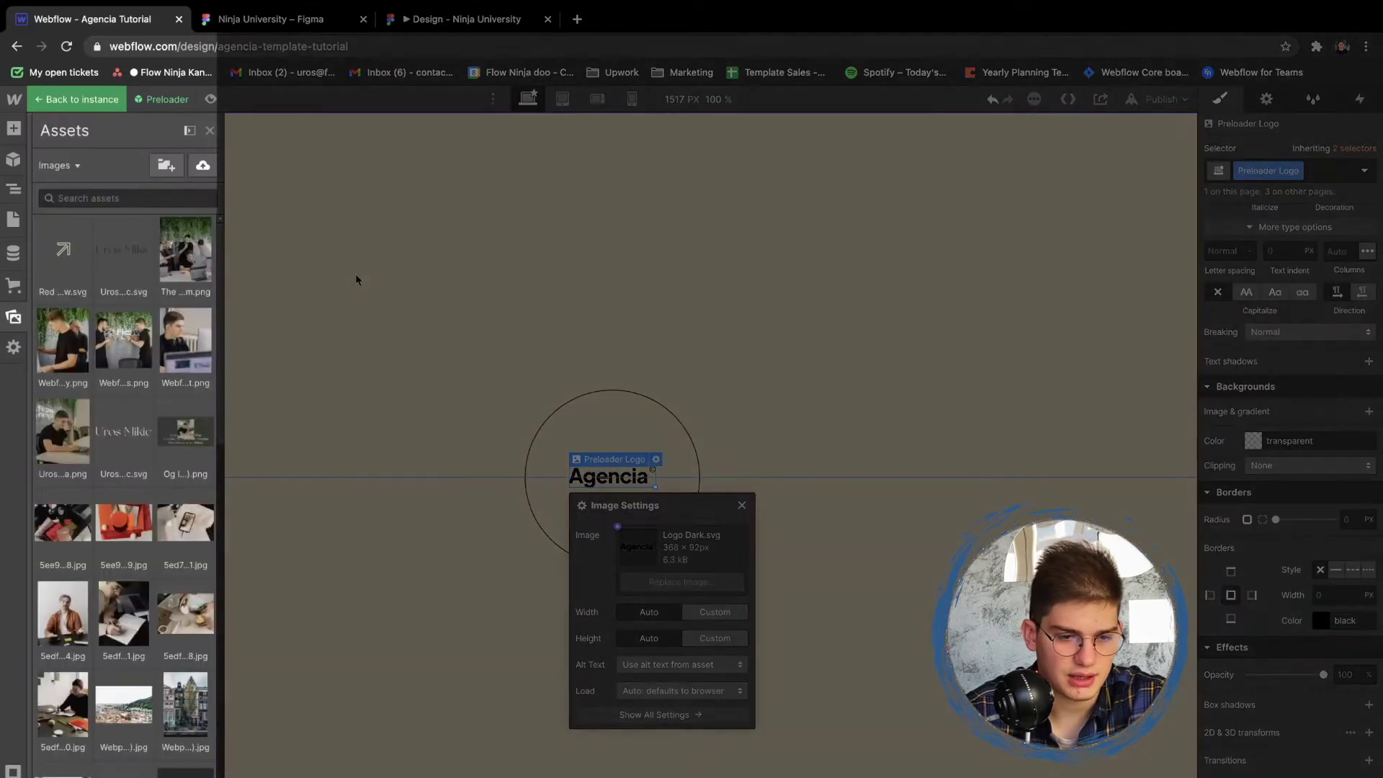
pyautogui.click(126, 230)
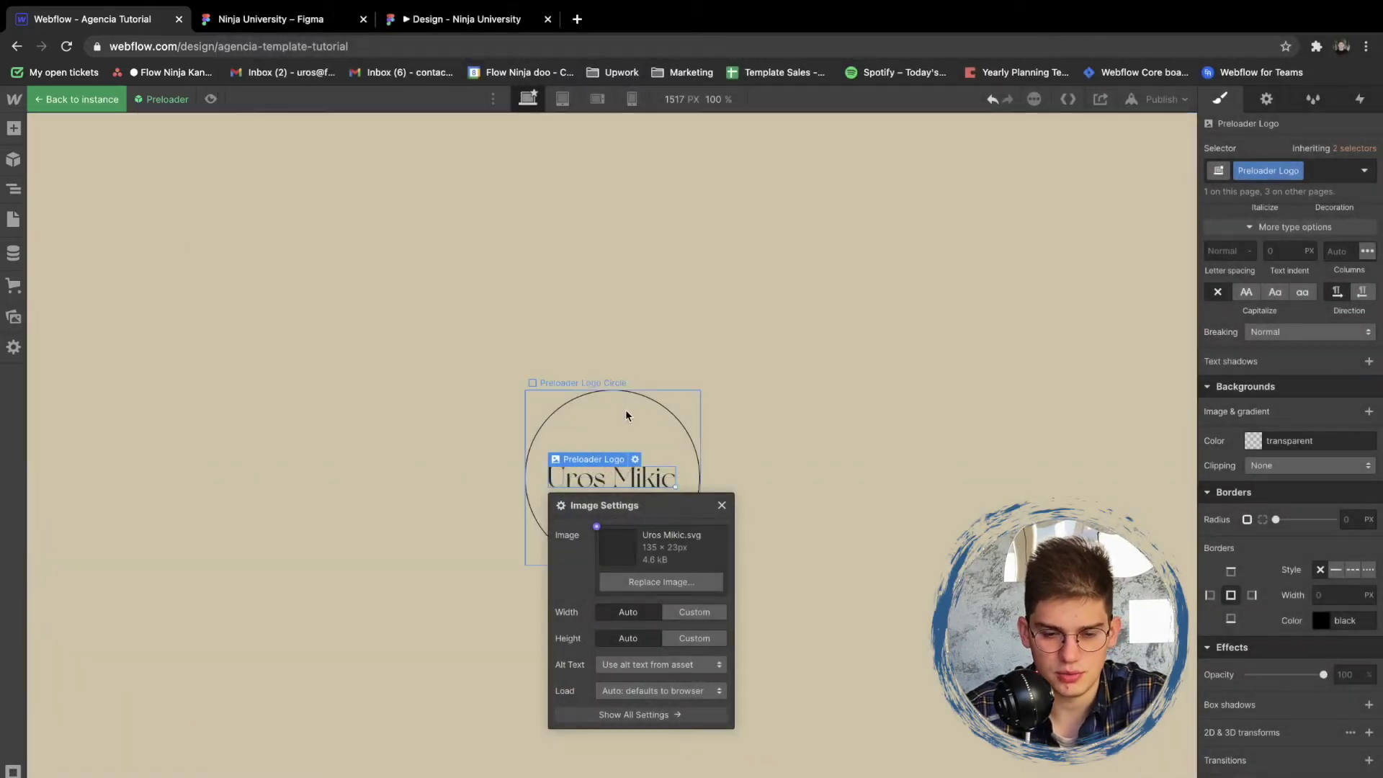
# Resize Preloader Logo Circle to 30vw wide and 15vw high, forming a pill
pyautogui.click(626, 415)
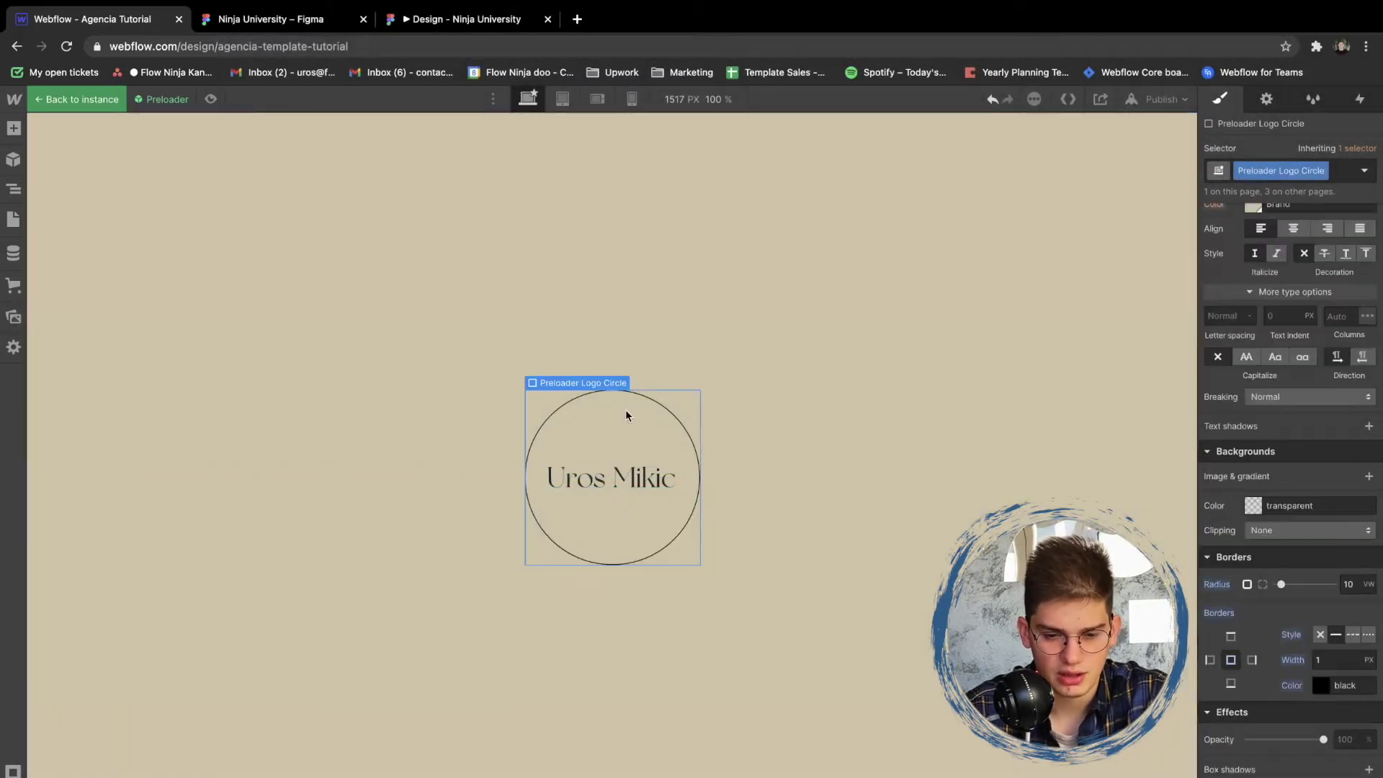
pyautogui.scroll(8, 1273, 466)
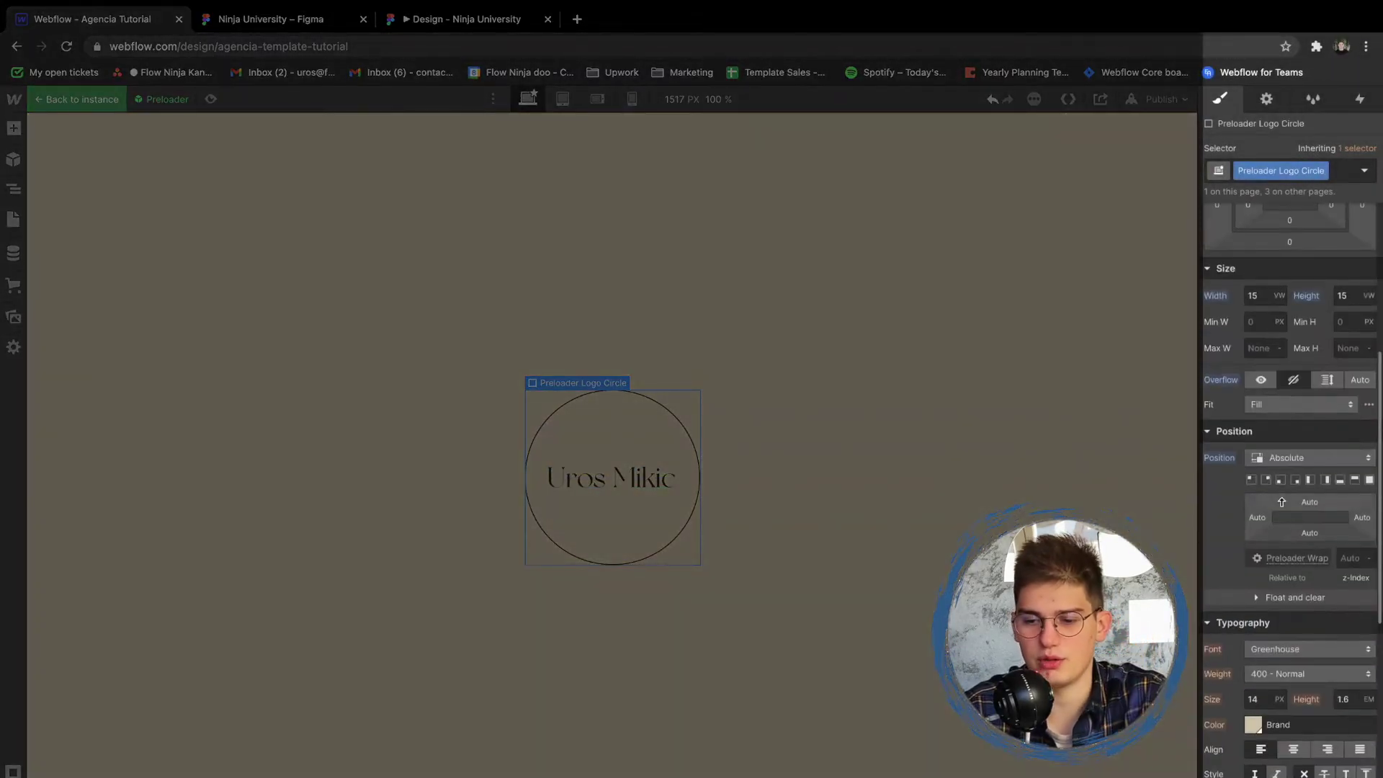
pyautogui.write('30')
pyautogui.press('Tab')
pyautogui.write('30')
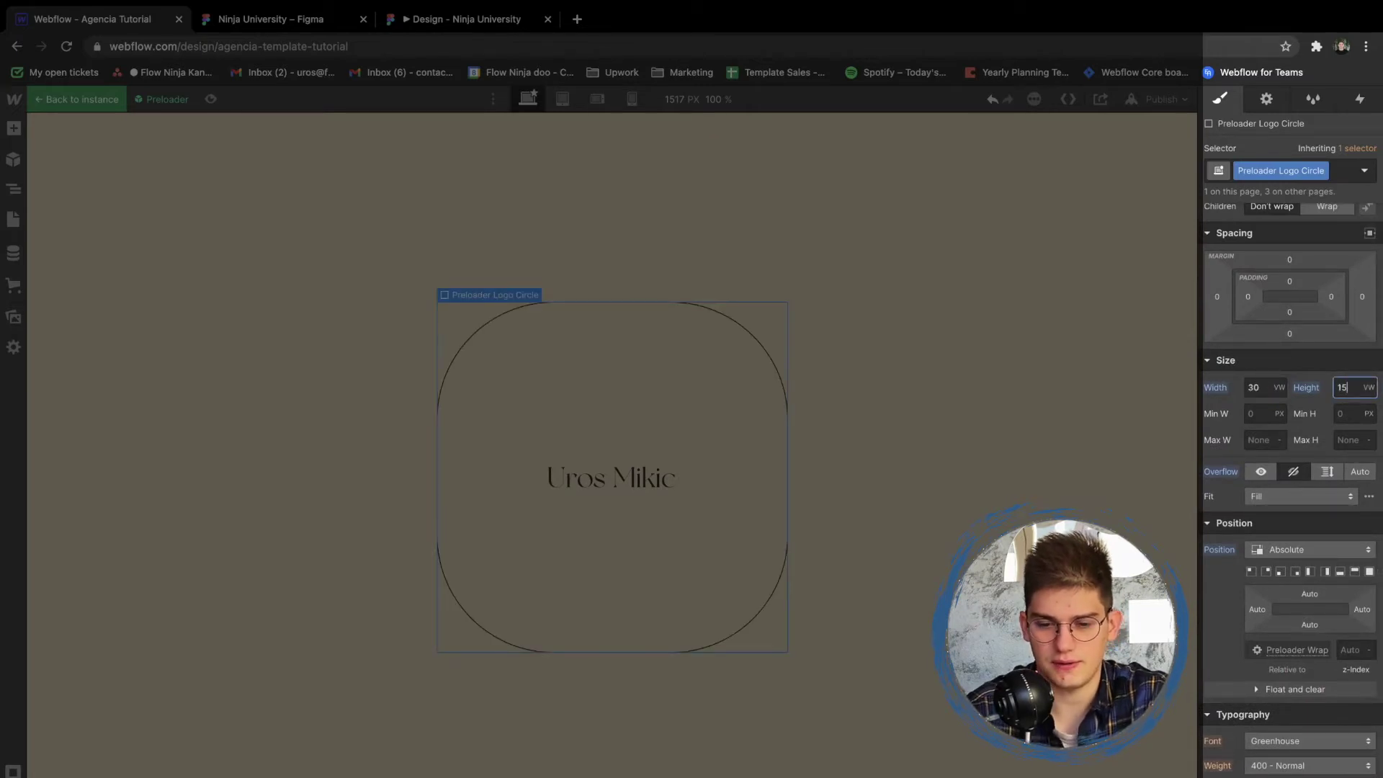
pyautogui.press('Return')
pyautogui.click(861, 298)
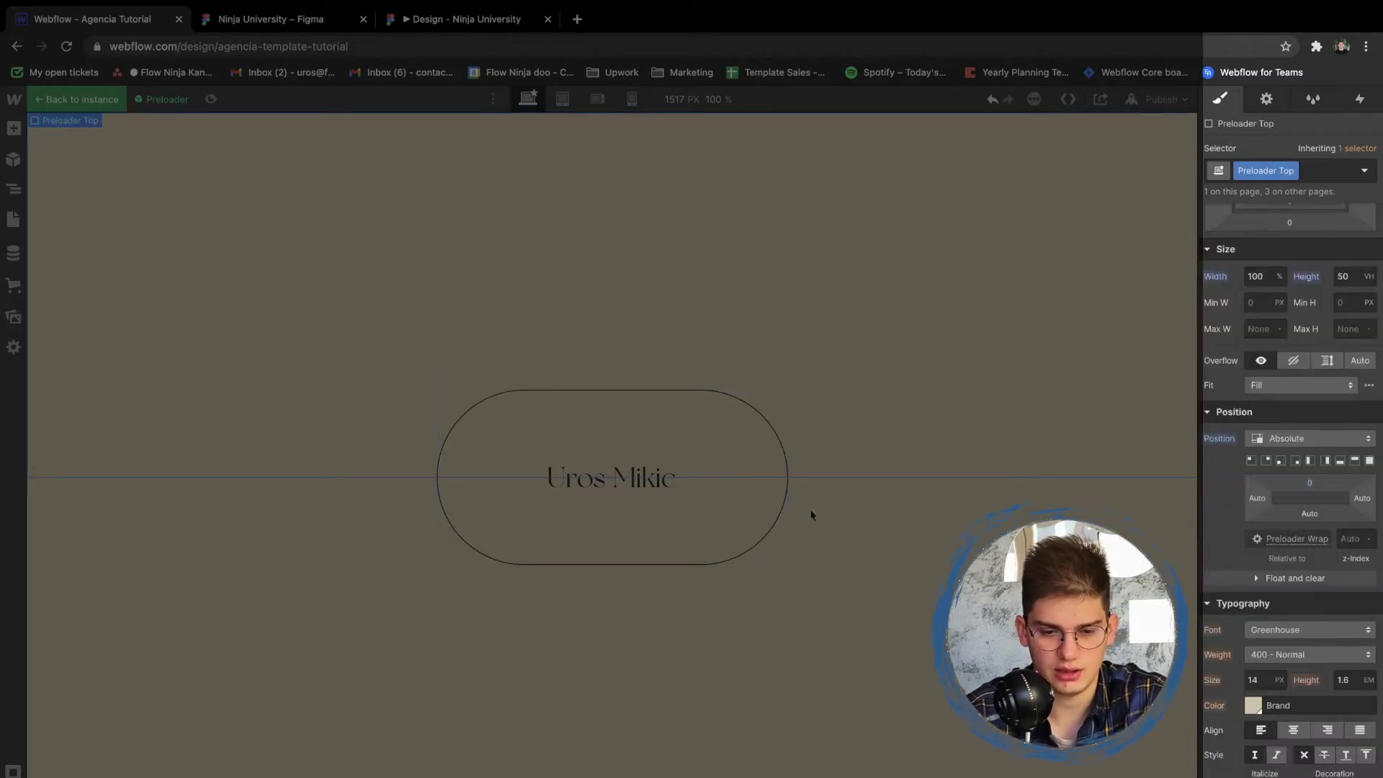
pyautogui.click(812, 561)
pyautogui.click(737, 535)
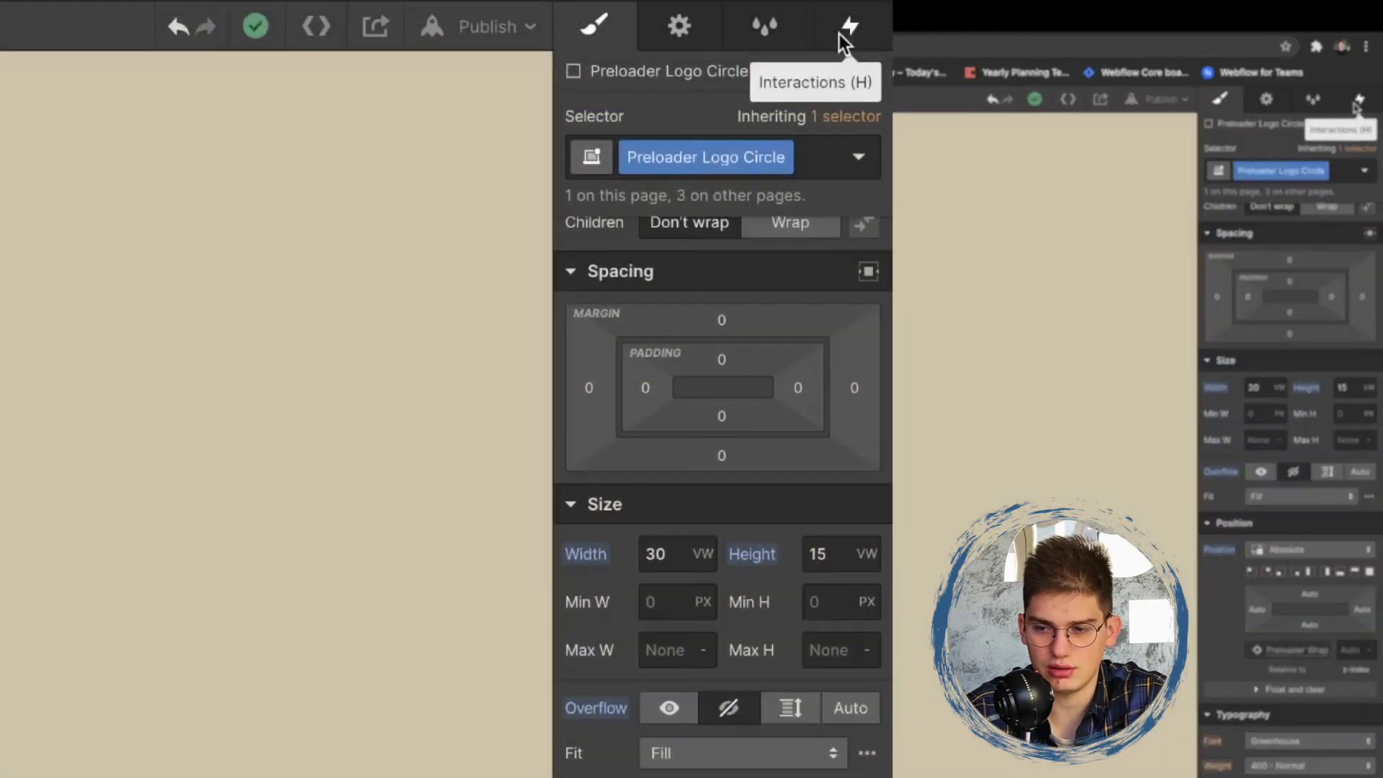
# Open the Start Preloader page-load animation and move a logo action into the 0.00 group
pyautogui.click(1358, 100)
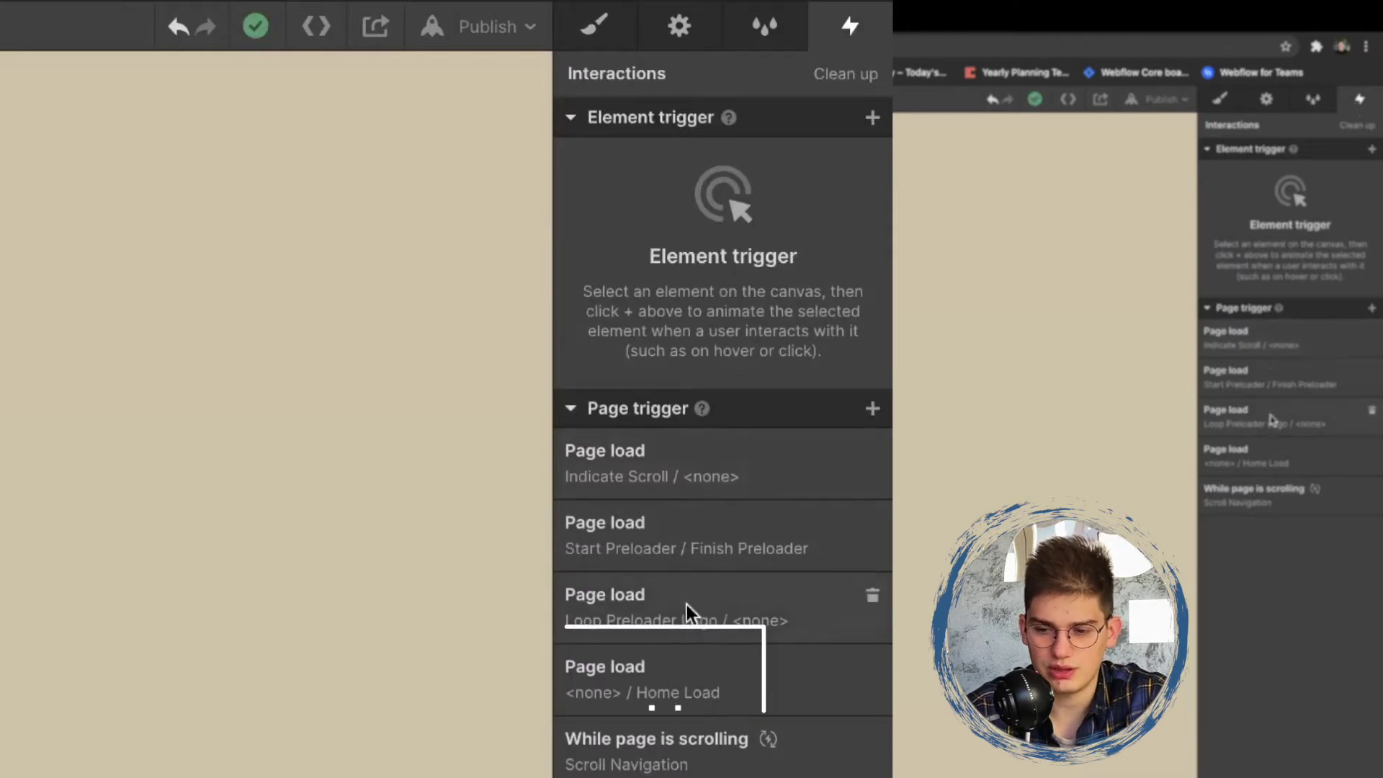
pyautogui.click(1266, 384)
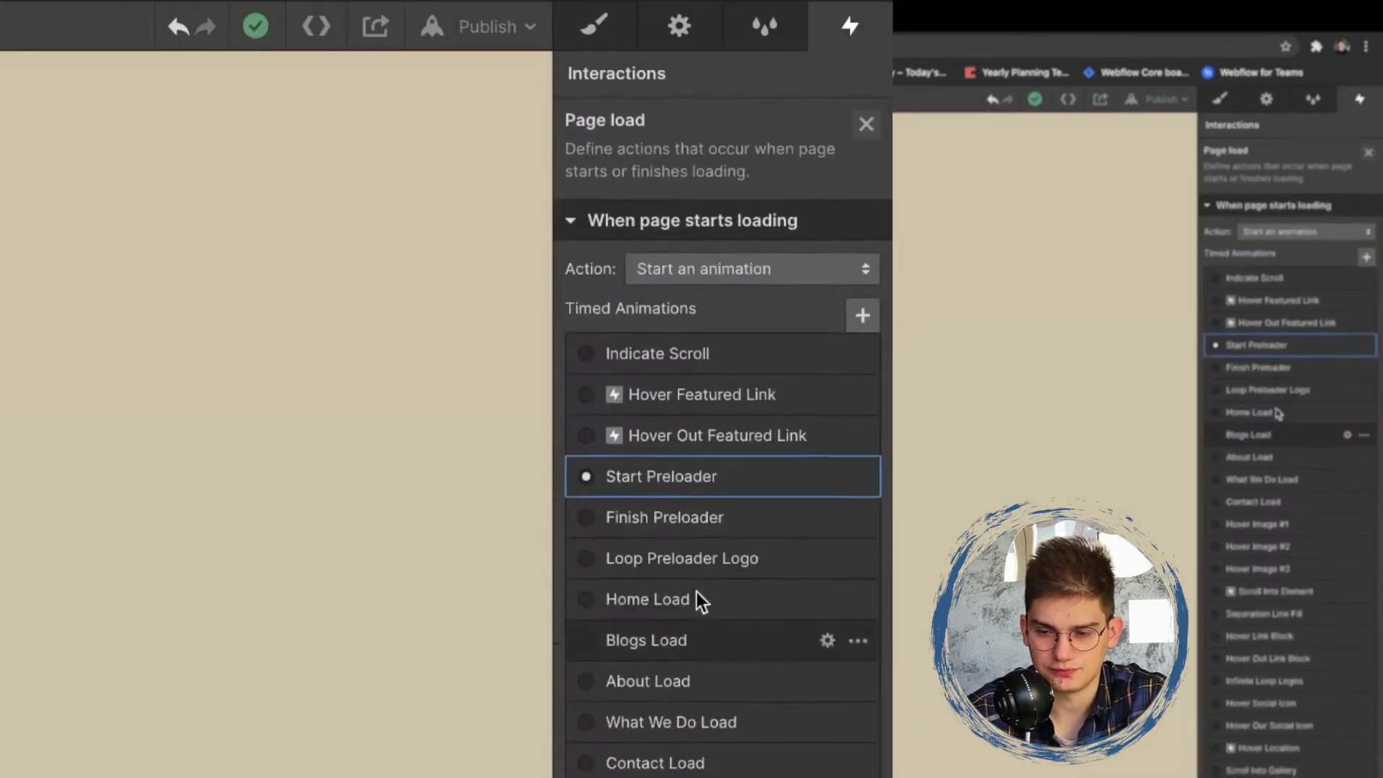
pyautogui.click(698, 477)
pyautogui.moveTo(724, 353); pyautogui.dragTo(732, 296)
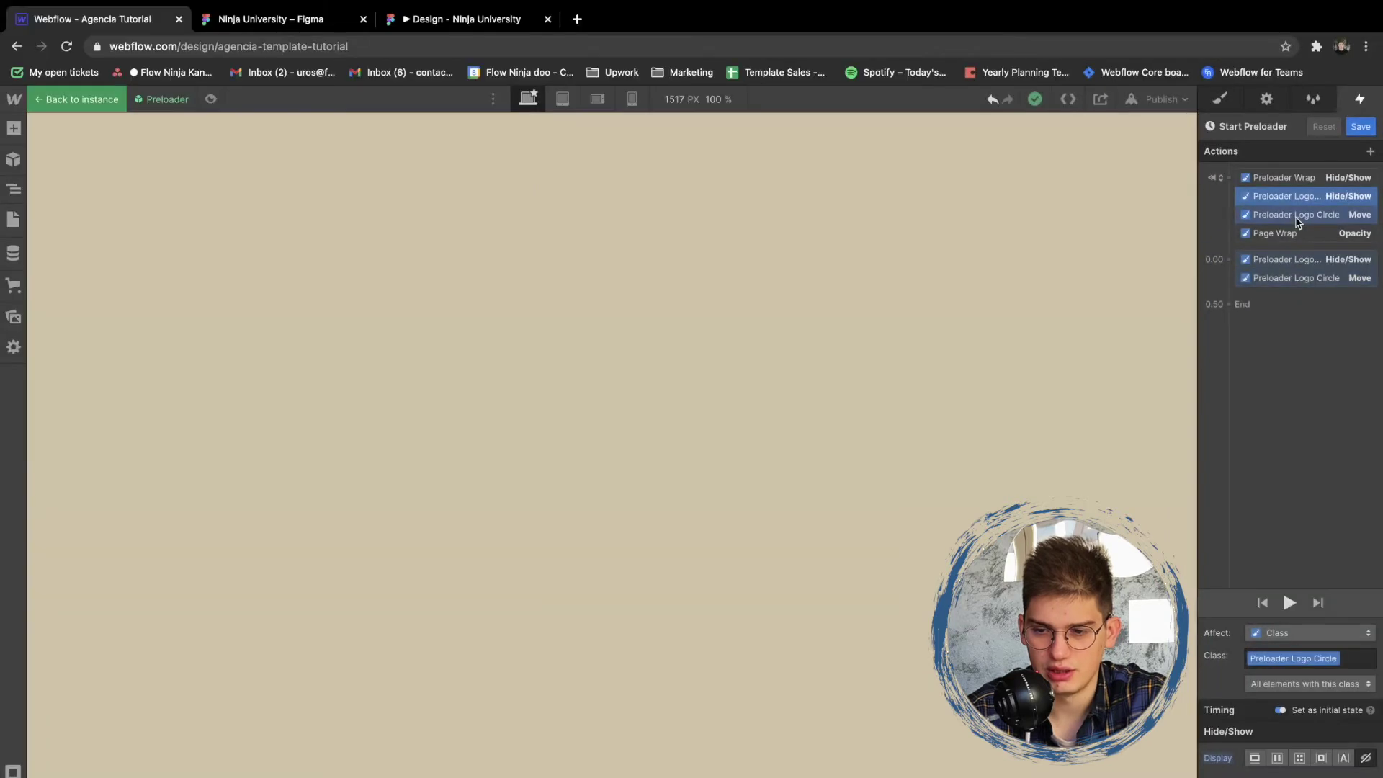
# Lengthen the logo outline's move from 0.5 to 1 second, preview it, and save
pyautogui.click(1280, 279)
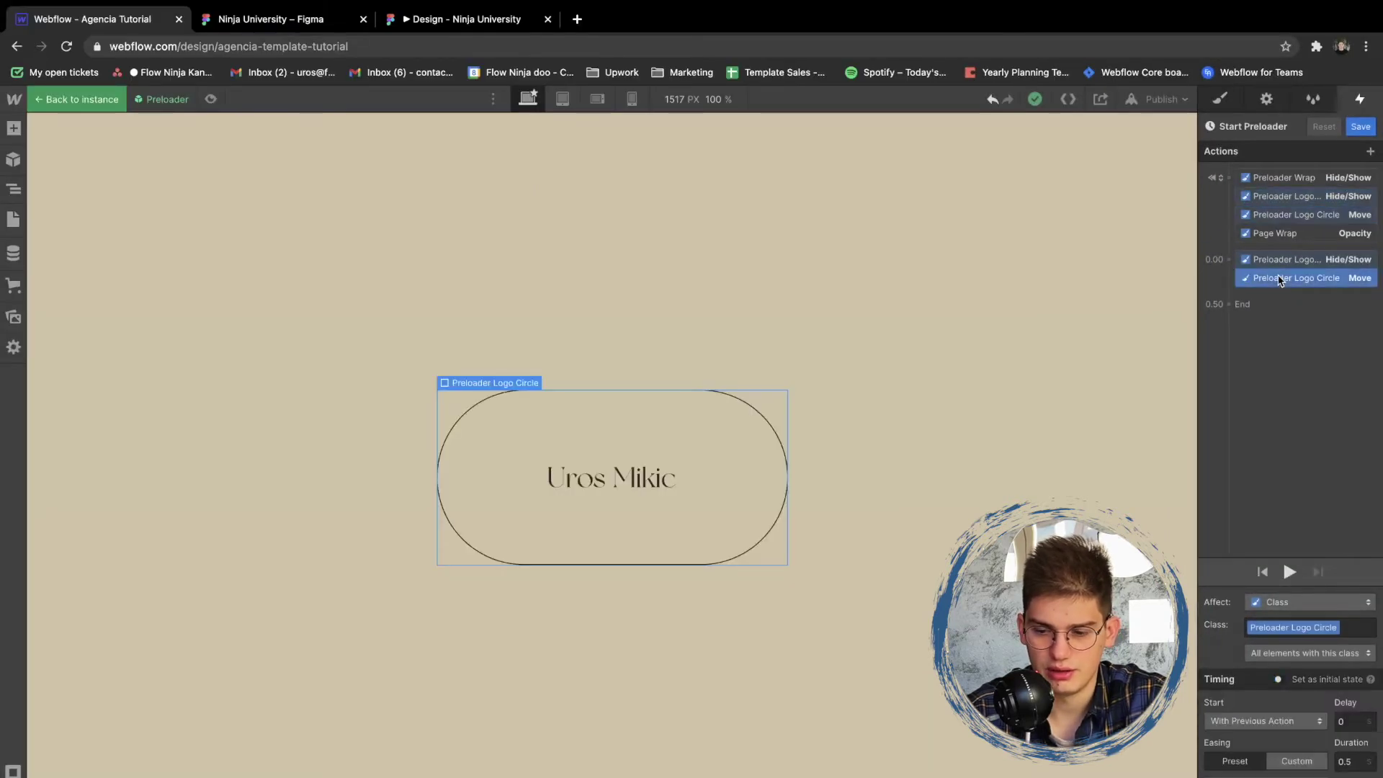
pyautogui.scroll(-1, 1269, 668)
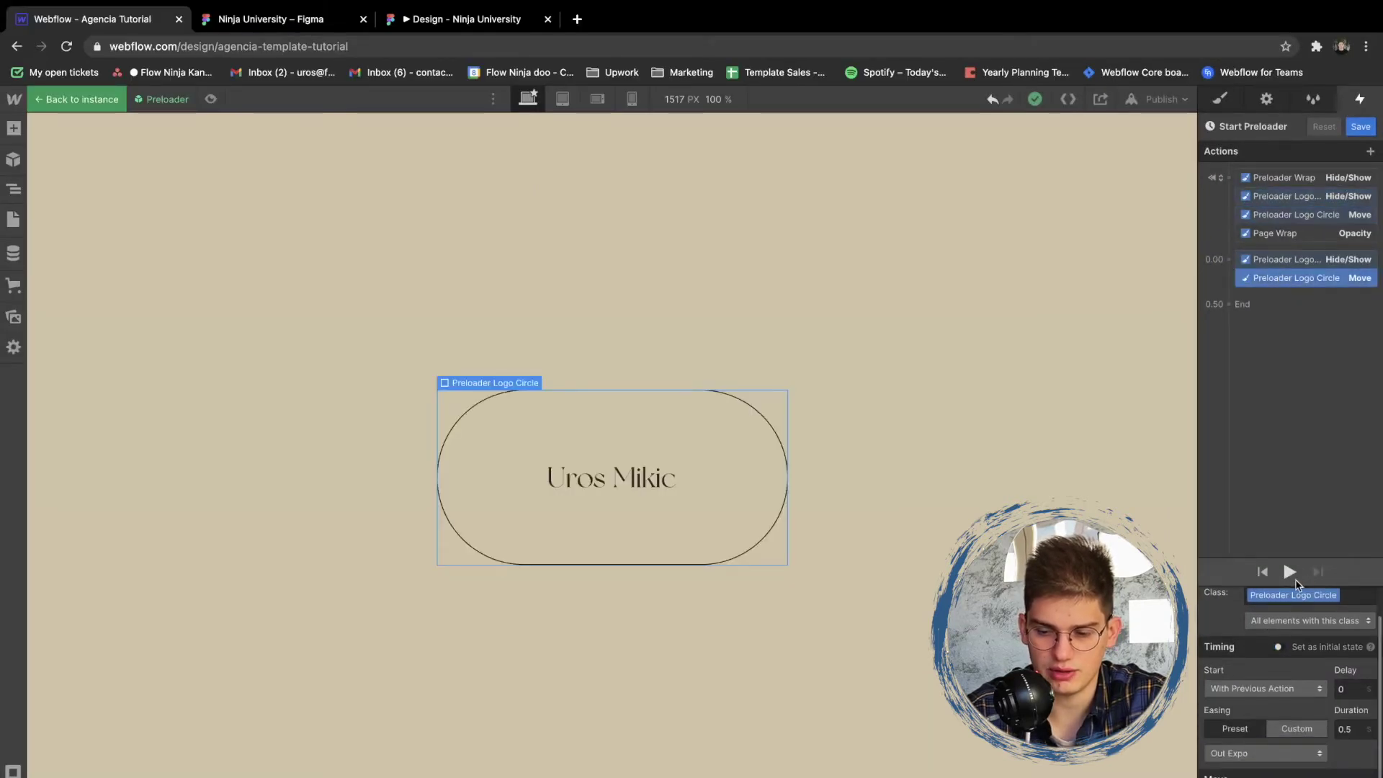
pyautogui.click(1289, 572)
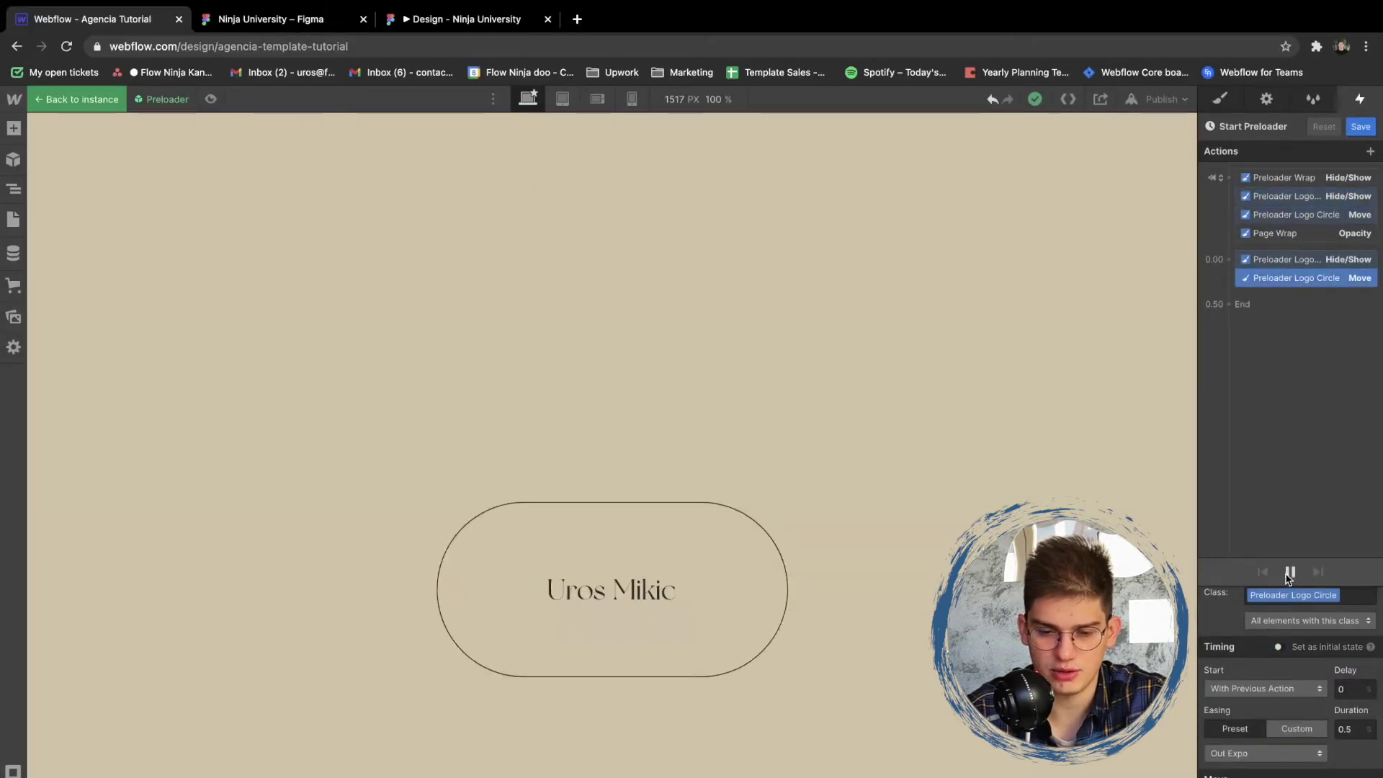
pyautogui.doubleClick(1353, 728)
pyautogui.write('1')
pyautogui.click(1289, 572)
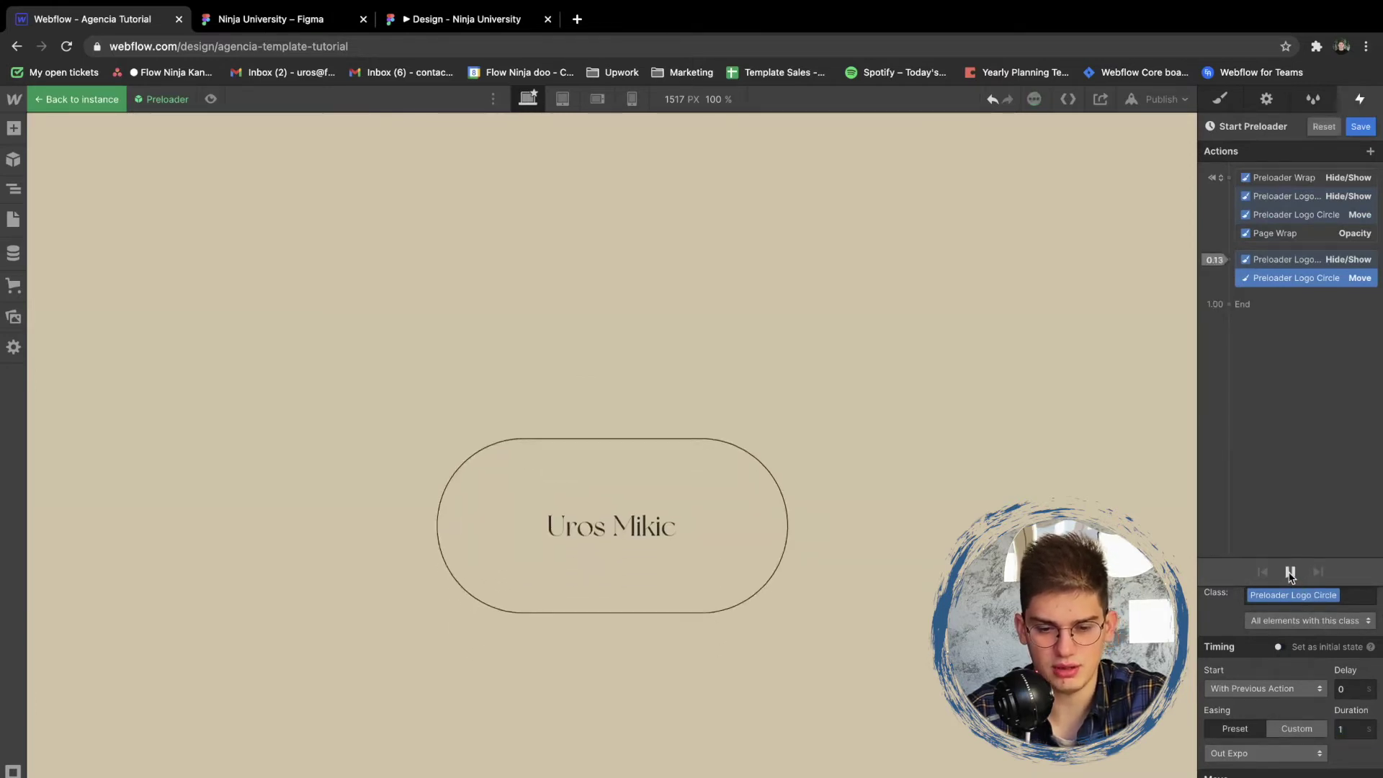
pyautogui.click(1289, 573)
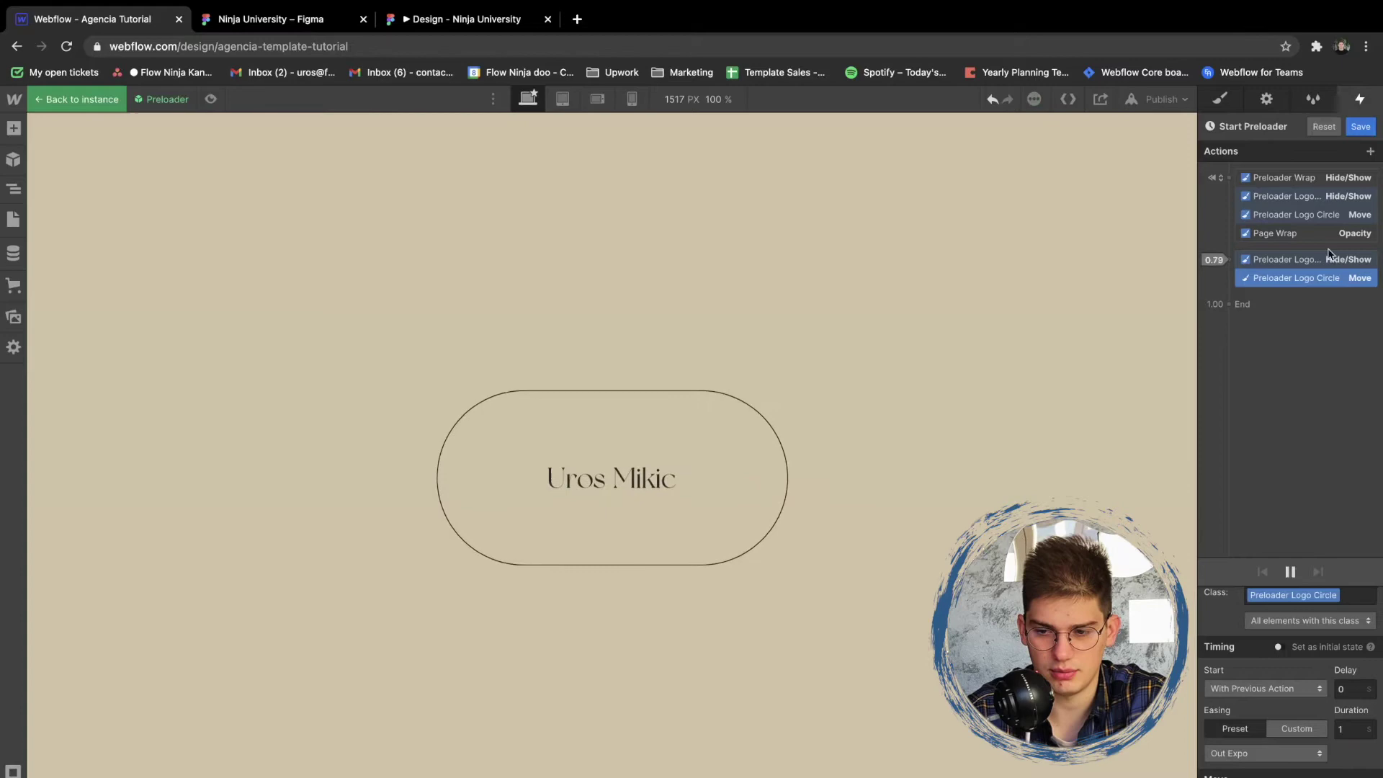
pyautogui.click(1361, 126)
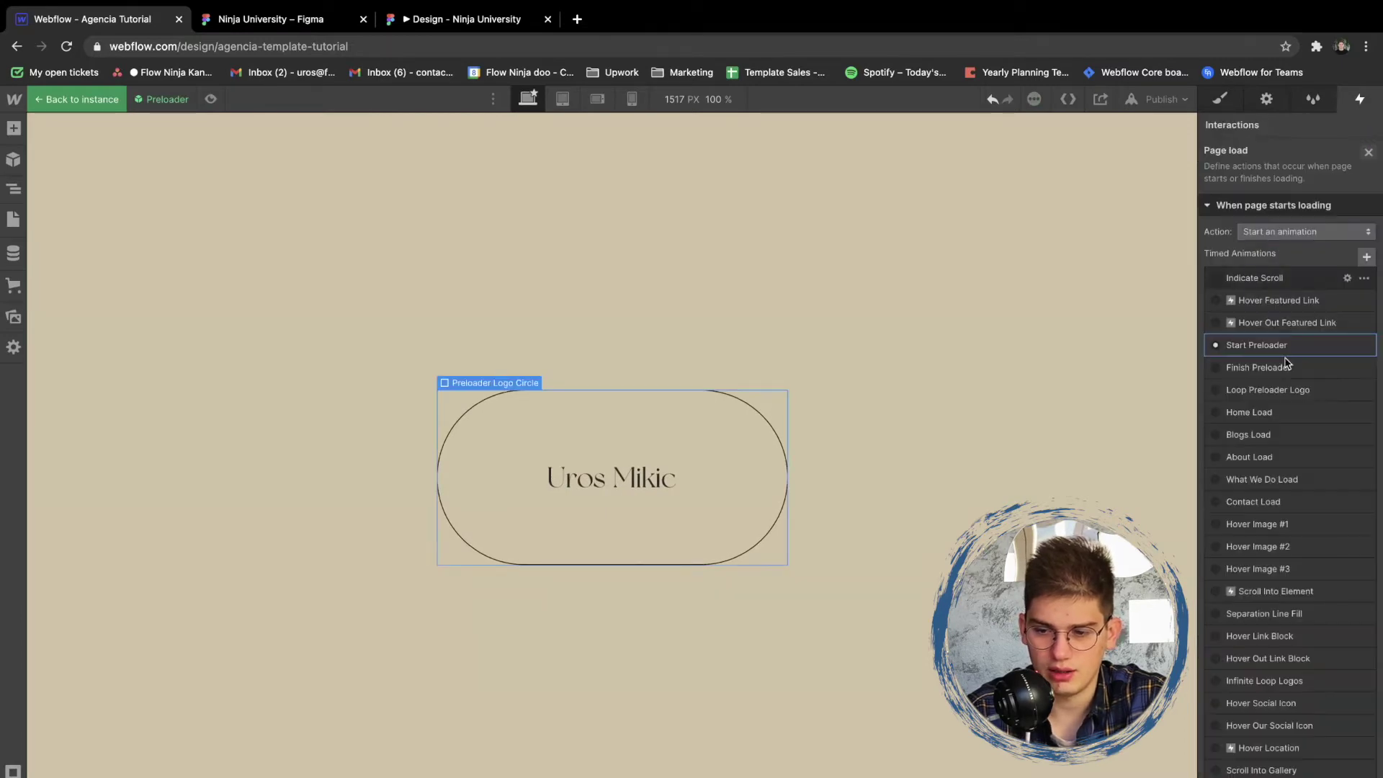
pyautogui.scroll(-5, 1285, 358)
pyautogui.scroll(5, 1248, 362)
# Preview the Finish Preloader animation, then close it and return to the interactions overview
pyautogui.click(1274, 380)
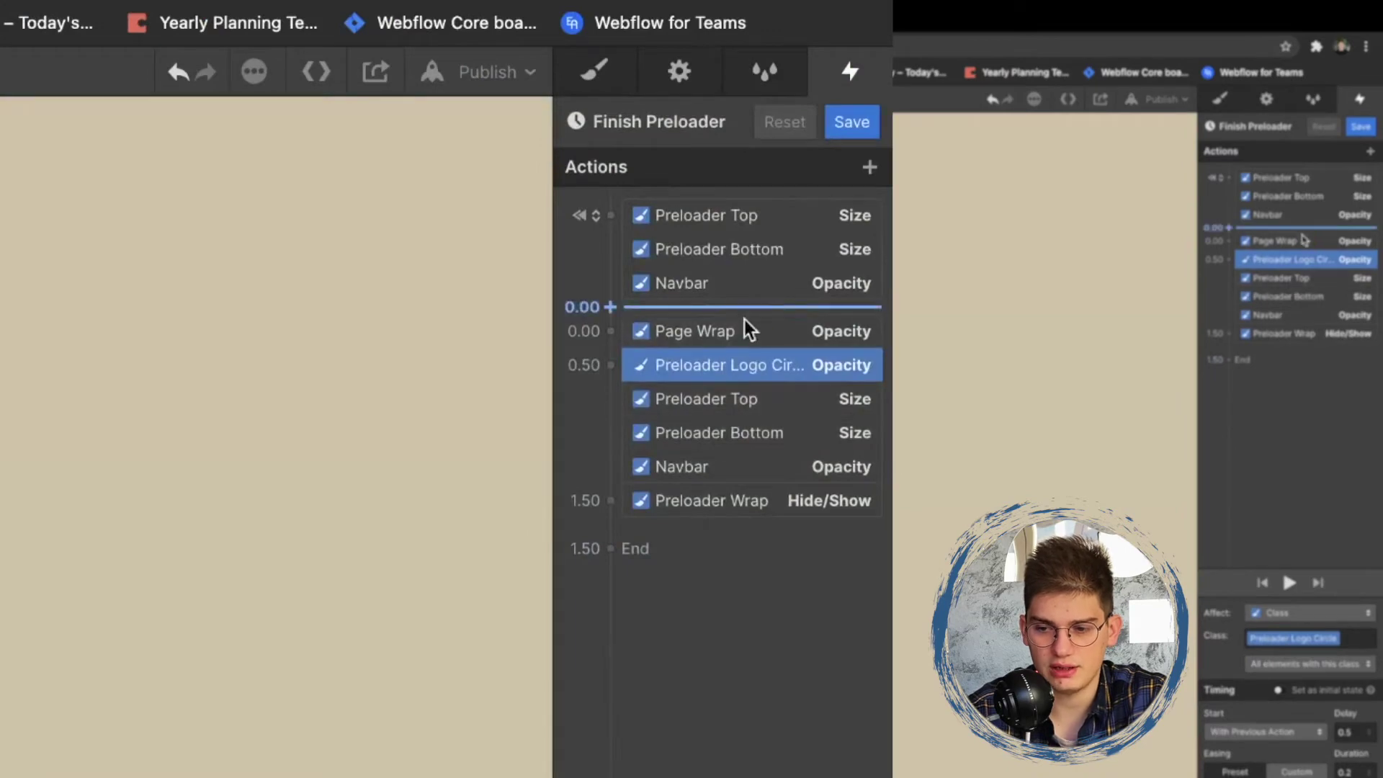
pyautogui.click(1290, 582)
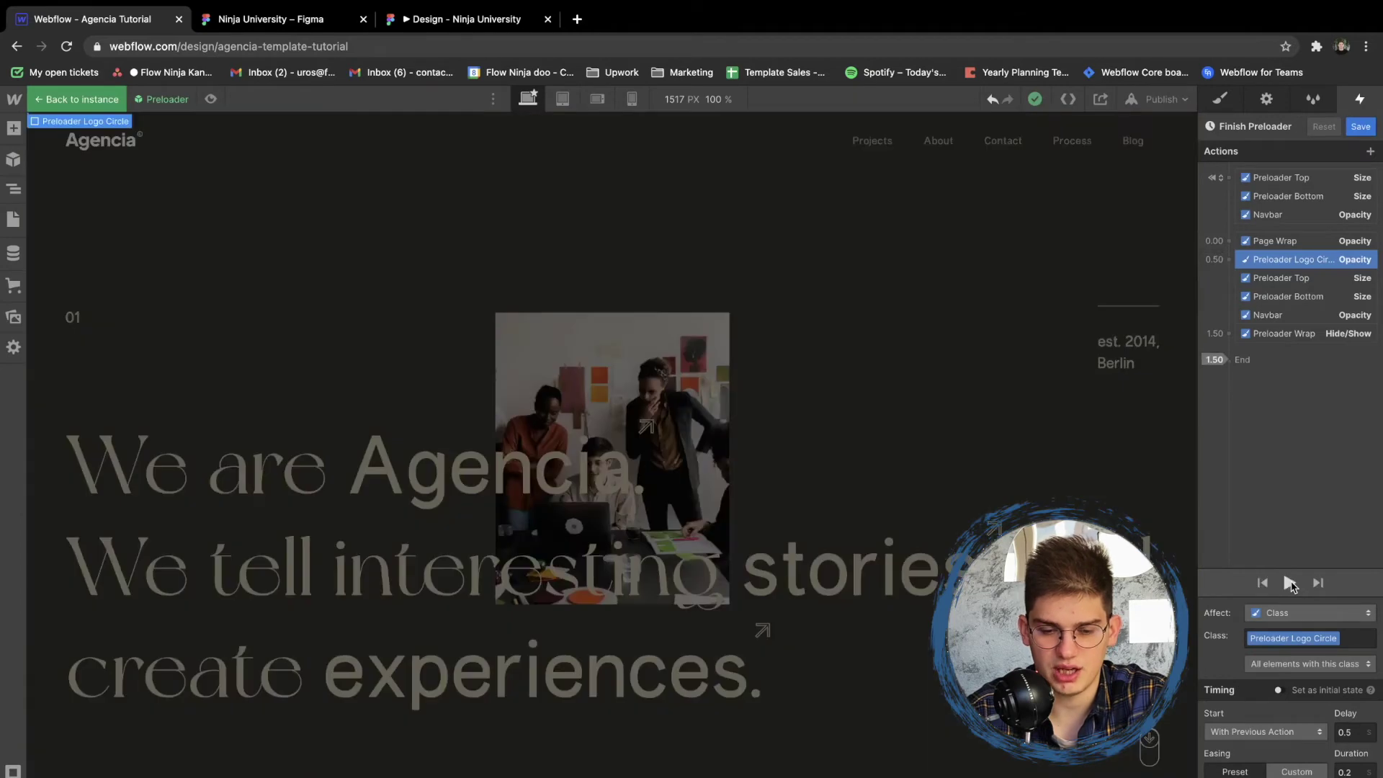
pyautogui.click(1290, 583)
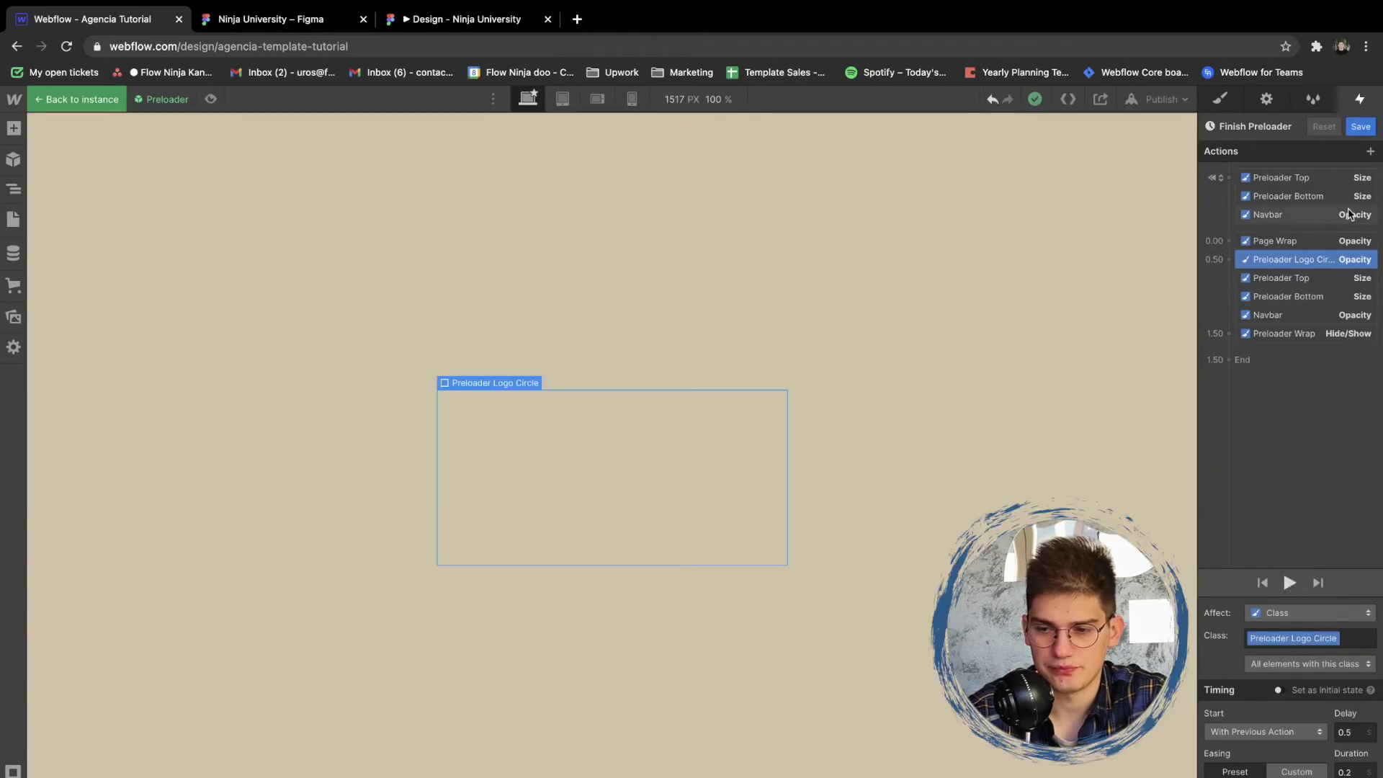
pyautogui.click(1367, 127)
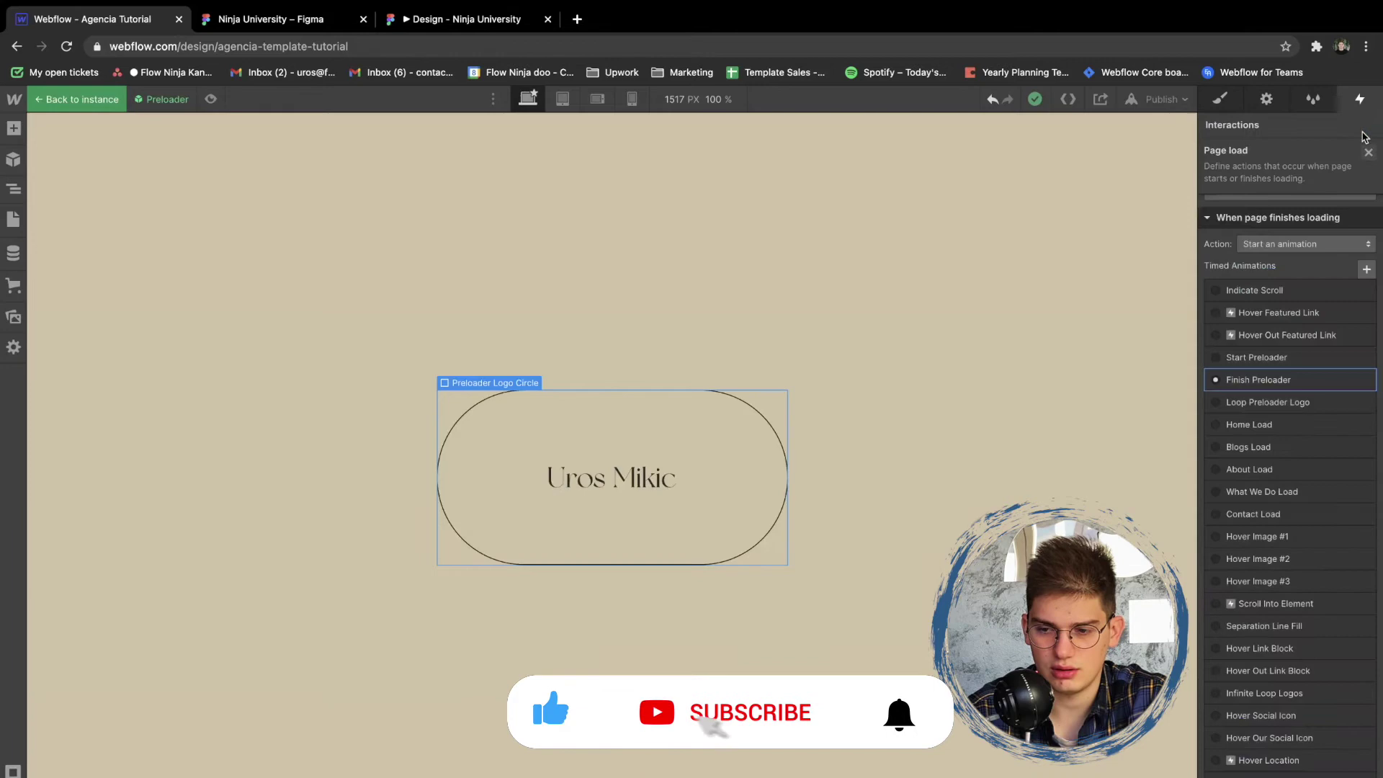
pyautogui.click(1367, 152)
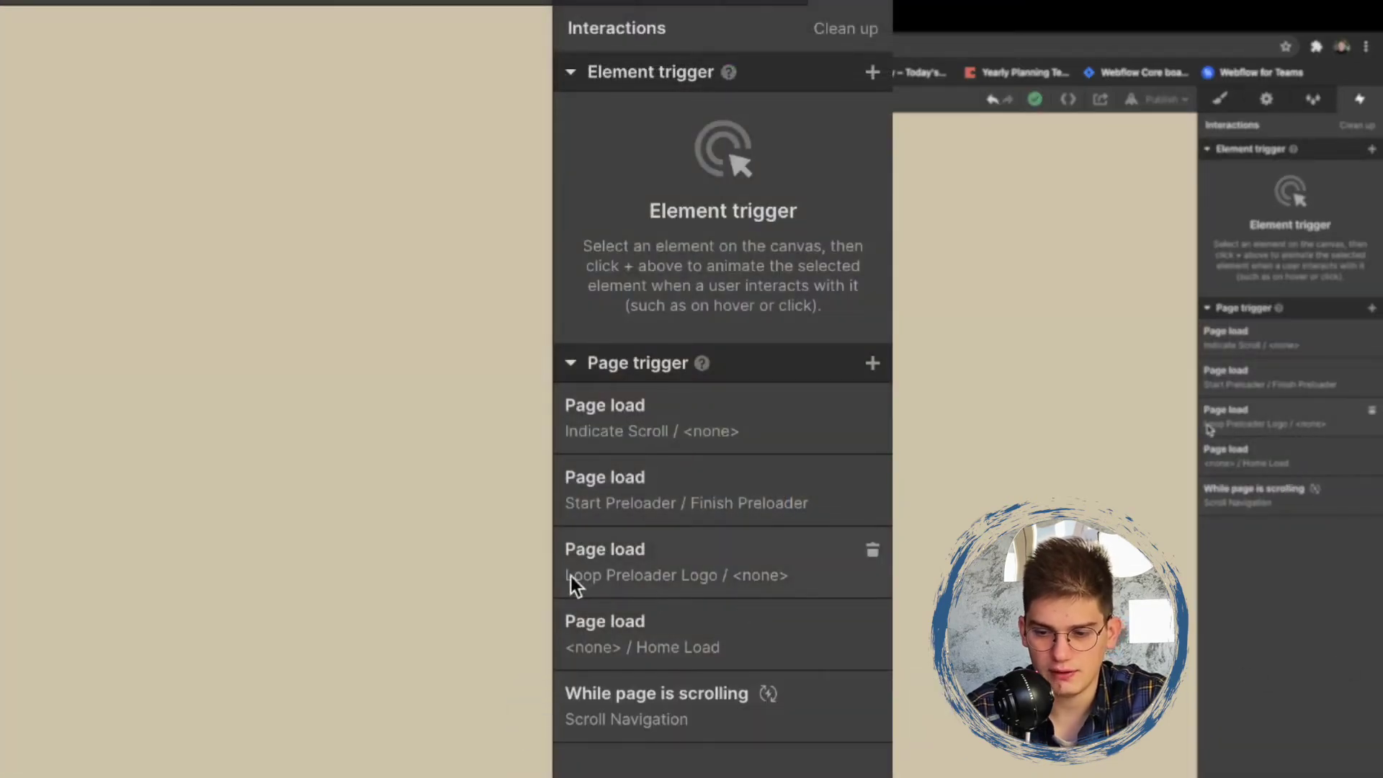
# Delete the Loop Preloader Logo animation from the page-load trigger
pyautogui.click(1244, 423)
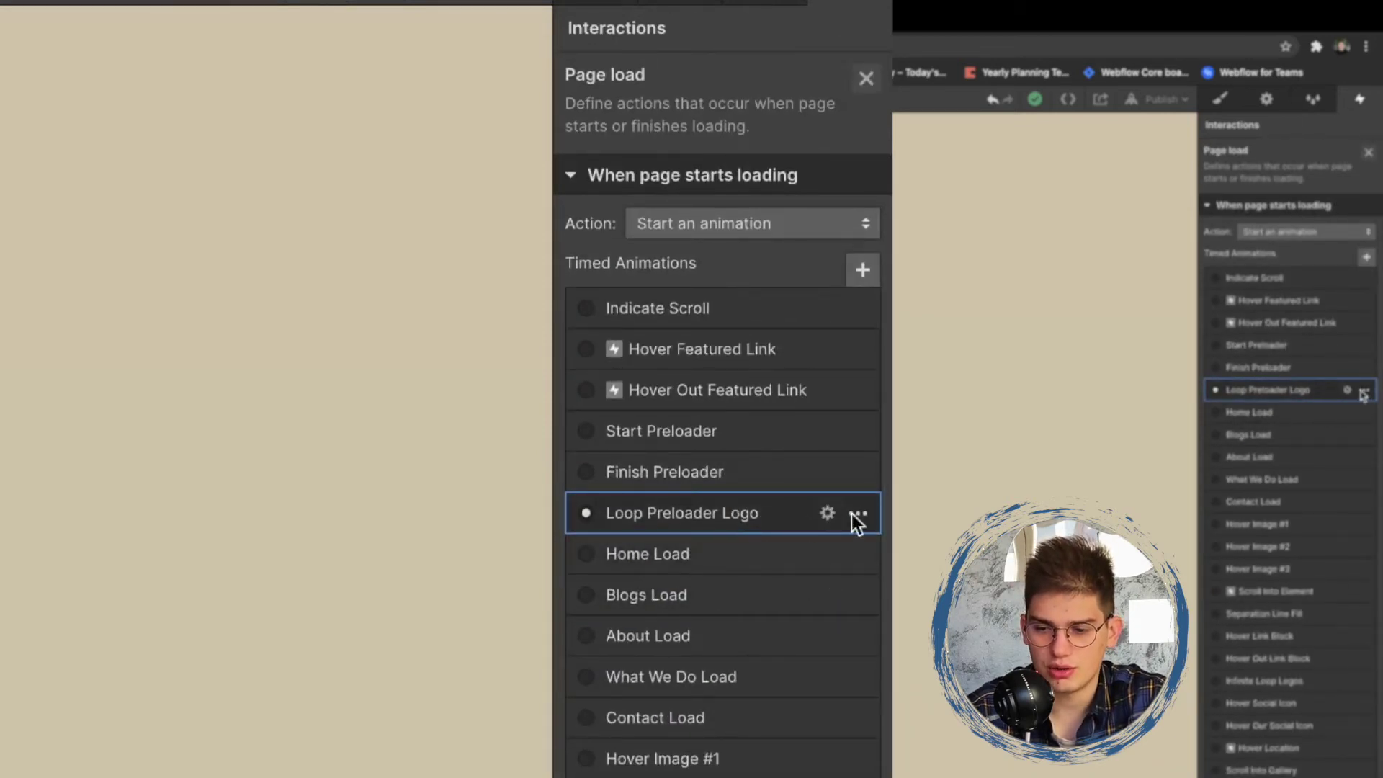
pyautogui.click(860, 512)
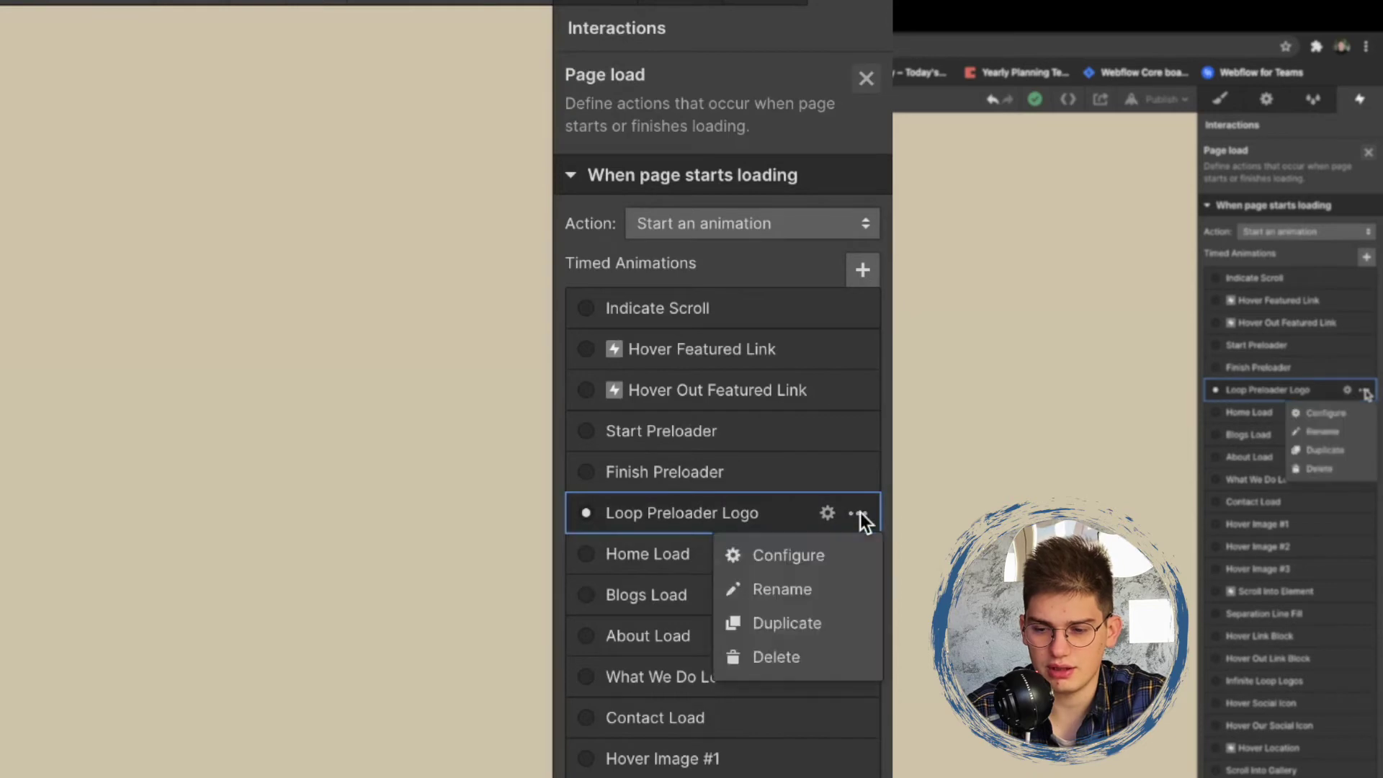
pyautogui.click(809, 651)
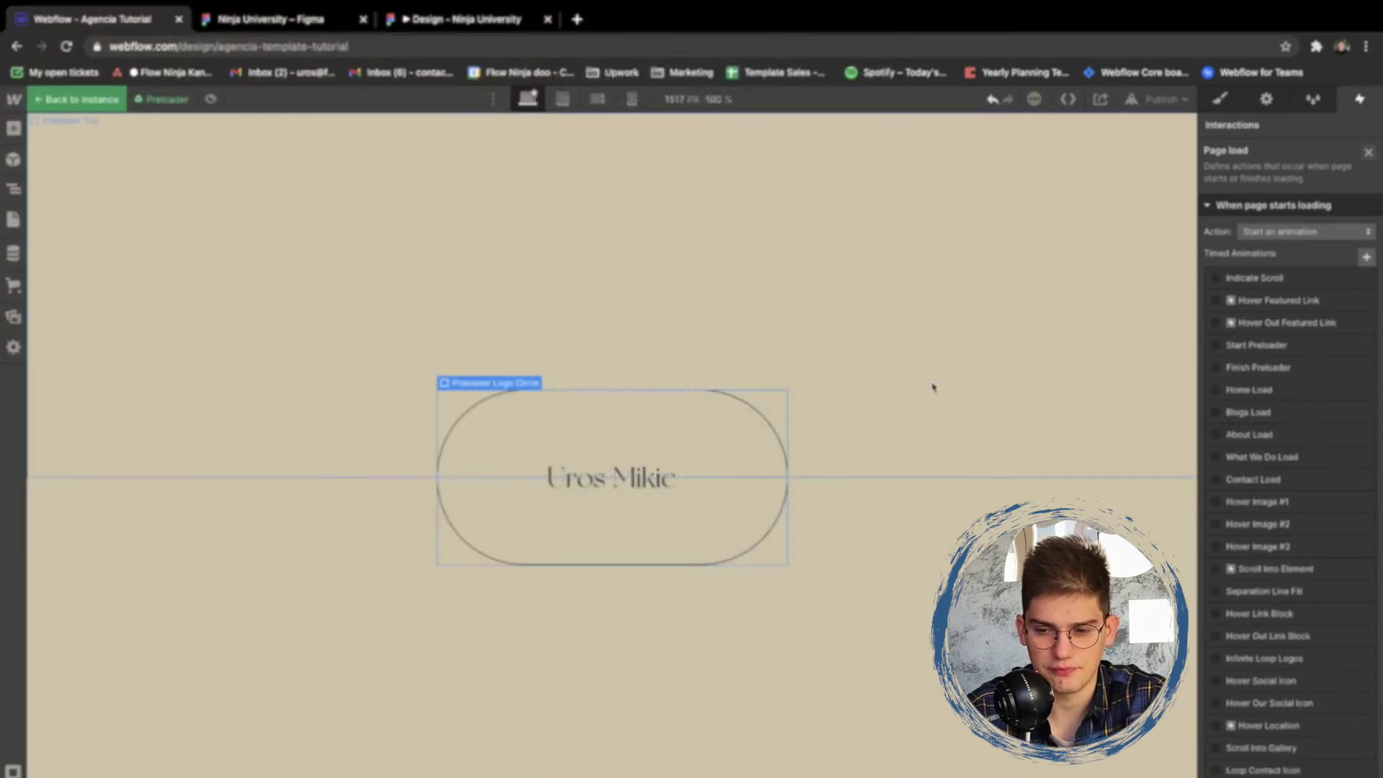
pyautogui.click(1220, 98)
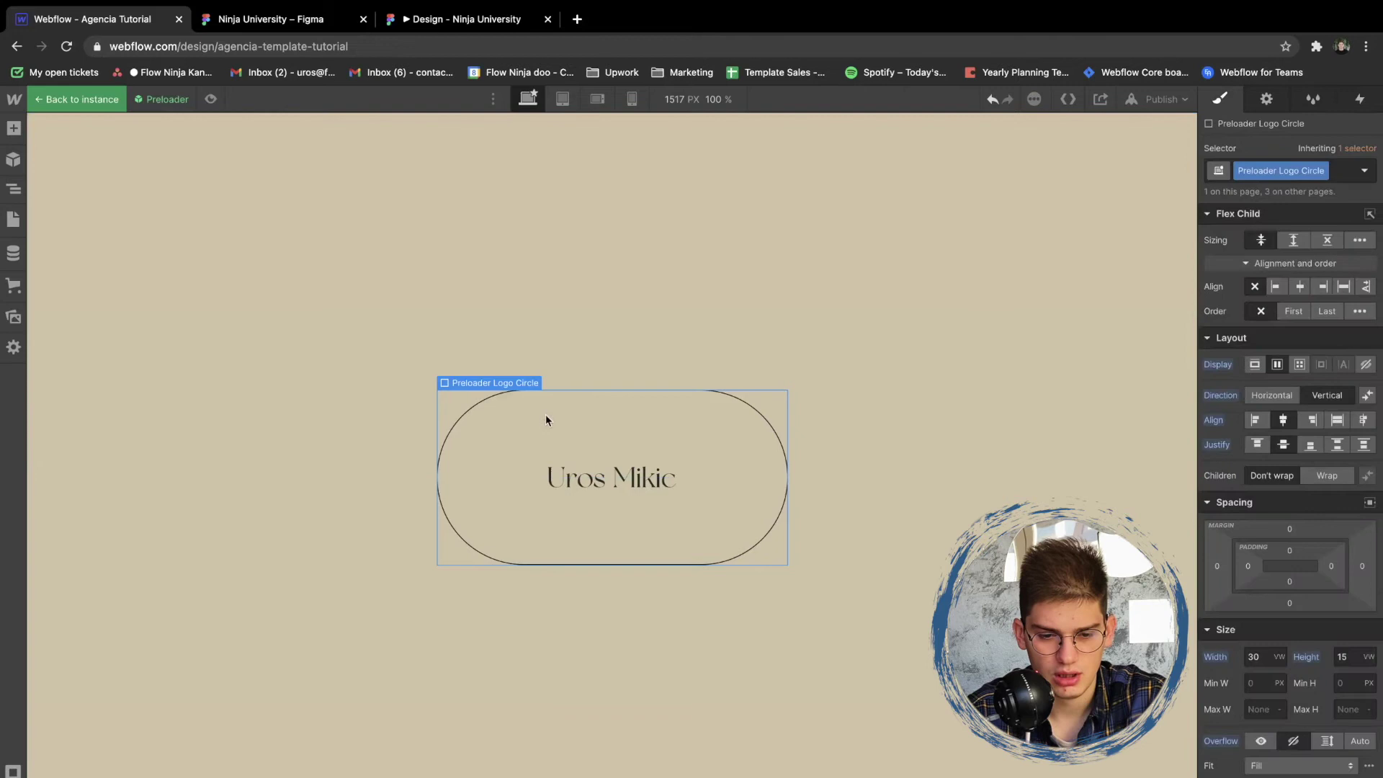
# Fill the Logo Circle pill with light beige #ddd0b7 and save it as the Wheat swatch
pyautogui.scroll(-10, 1289, 505)
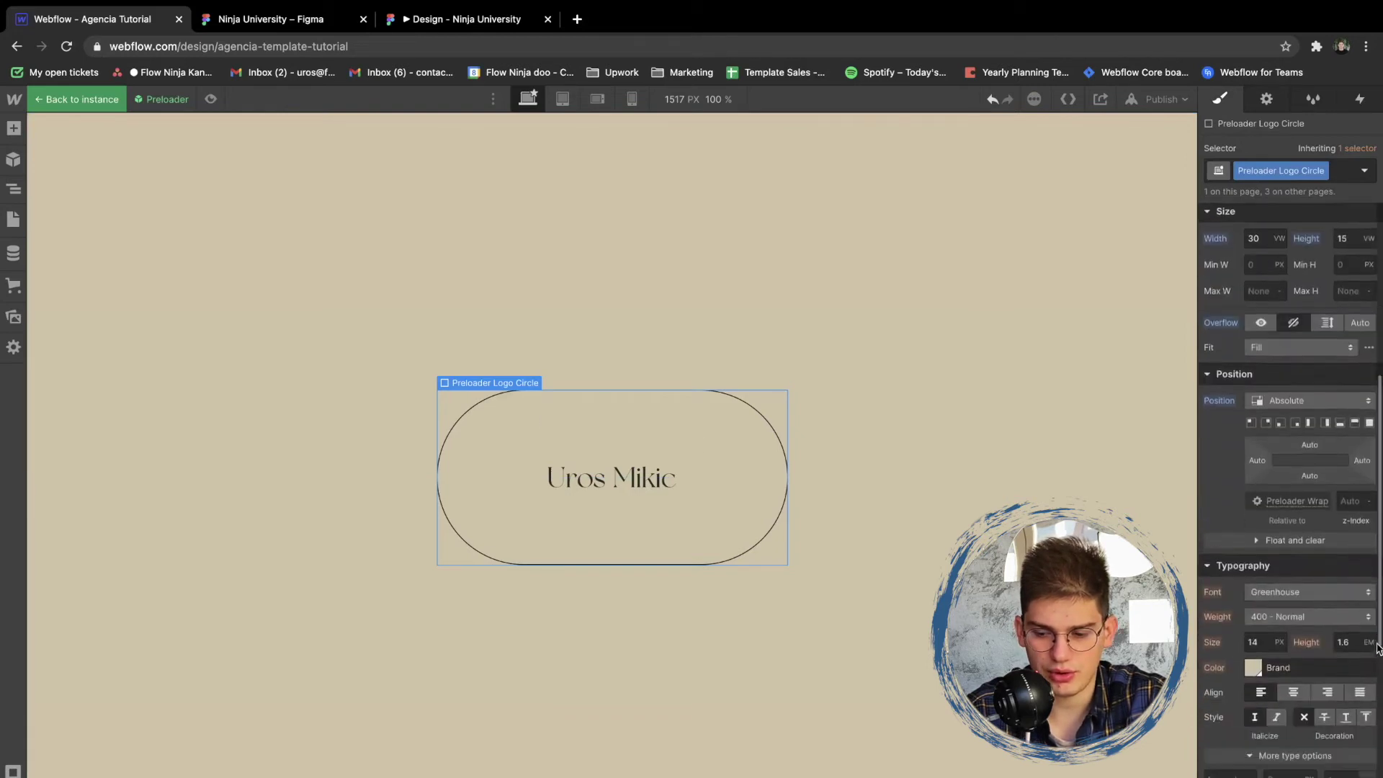
pyautogui.click(1252, 441)
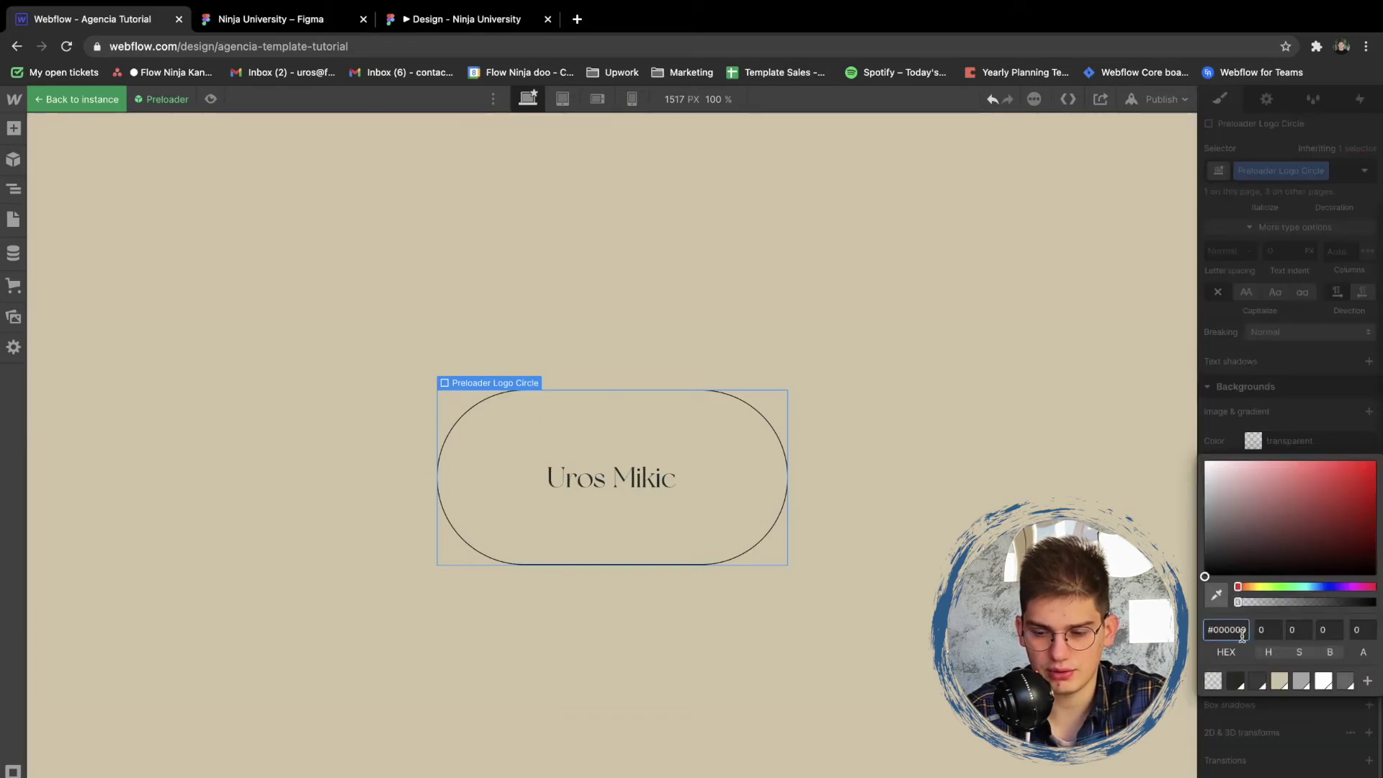
pyautogui.click(1322, 681)
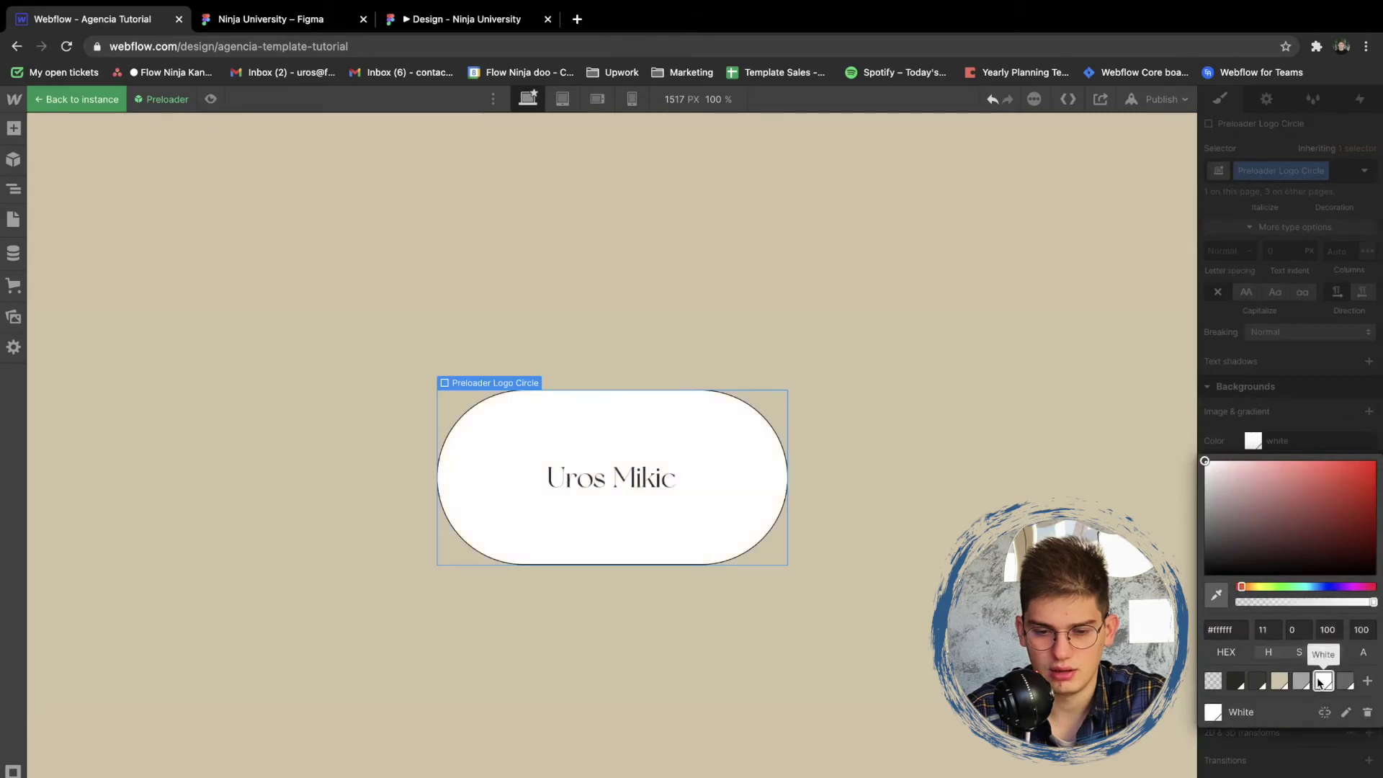
pyautogui.click(1280, 680)
pyautogui.moveTo(1242, 481); pyautogui.dragTo(1234, 476)
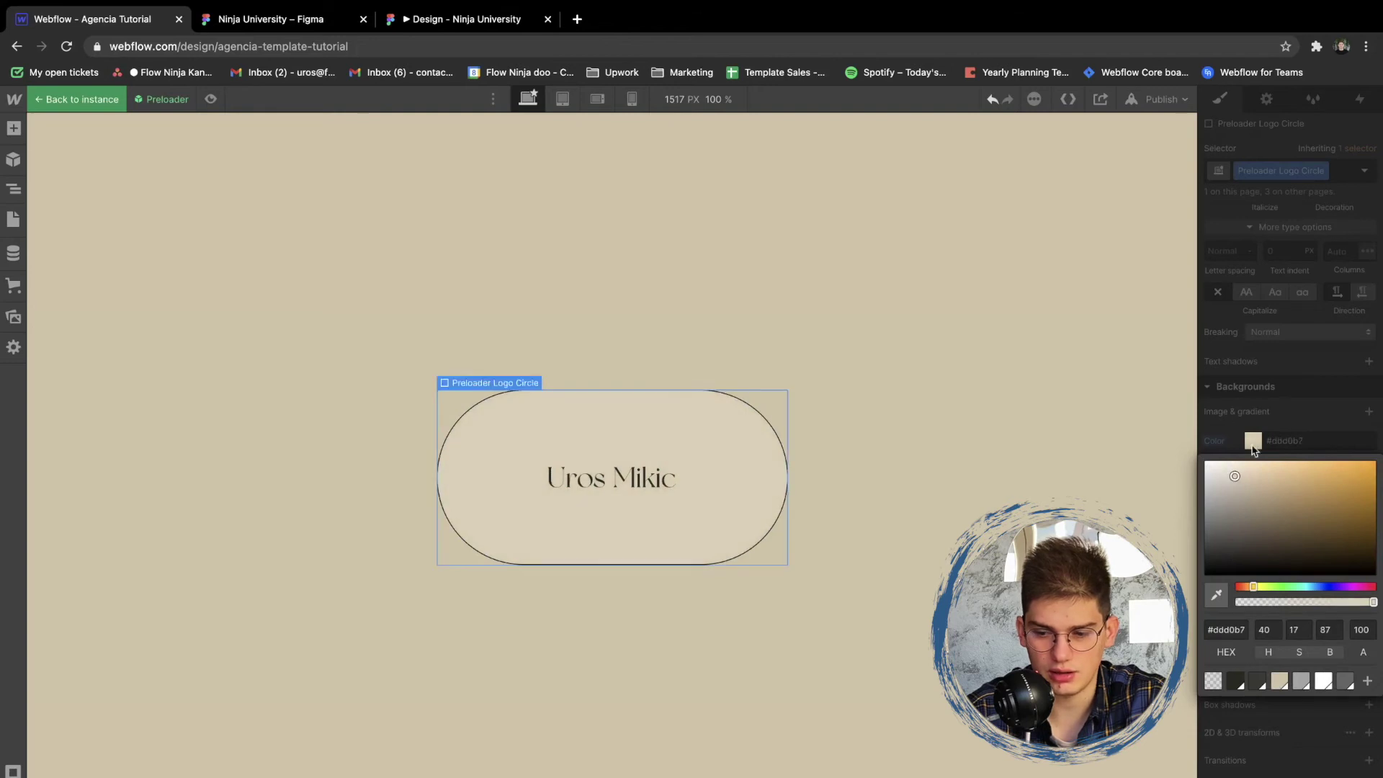
pyautogui.click(1364, 680)
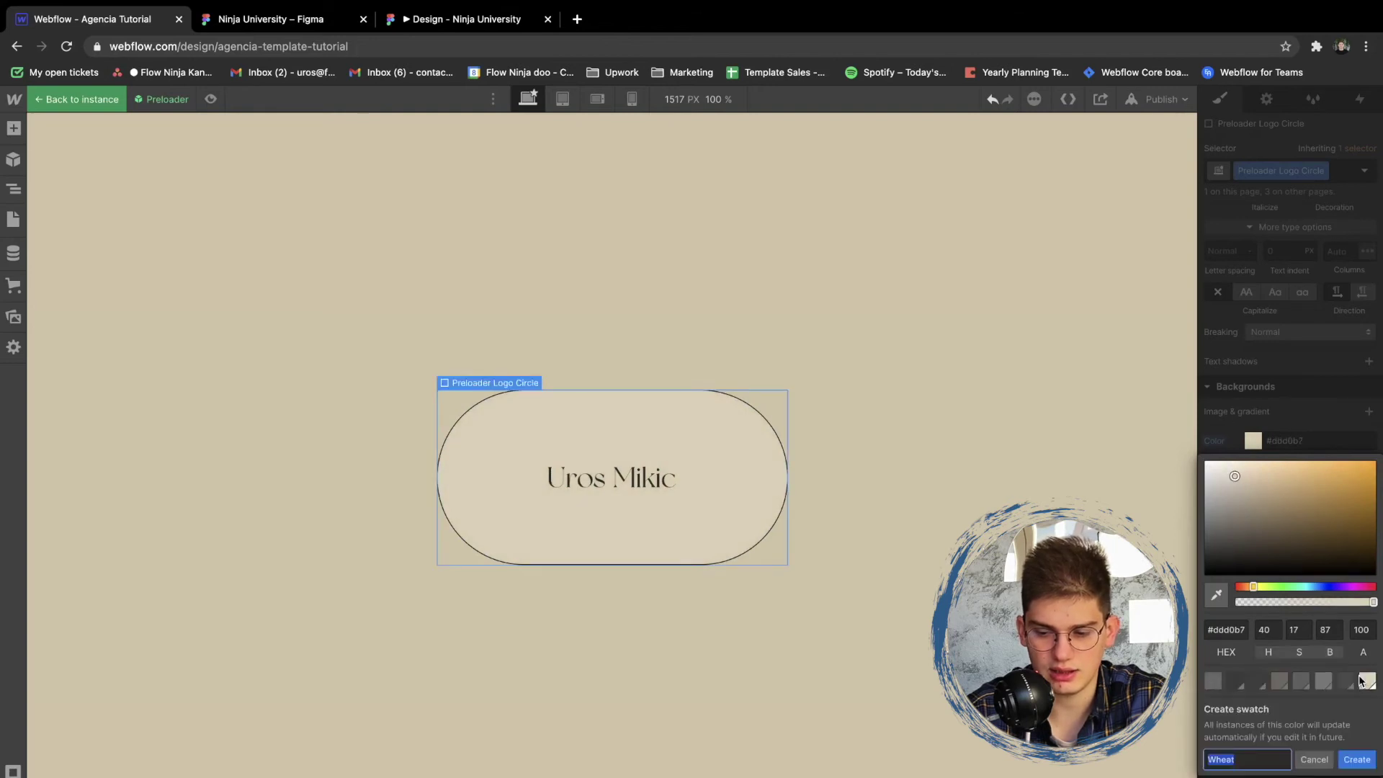
pyautogui.click(1352, 760)
pyautogui.click(907, 392)
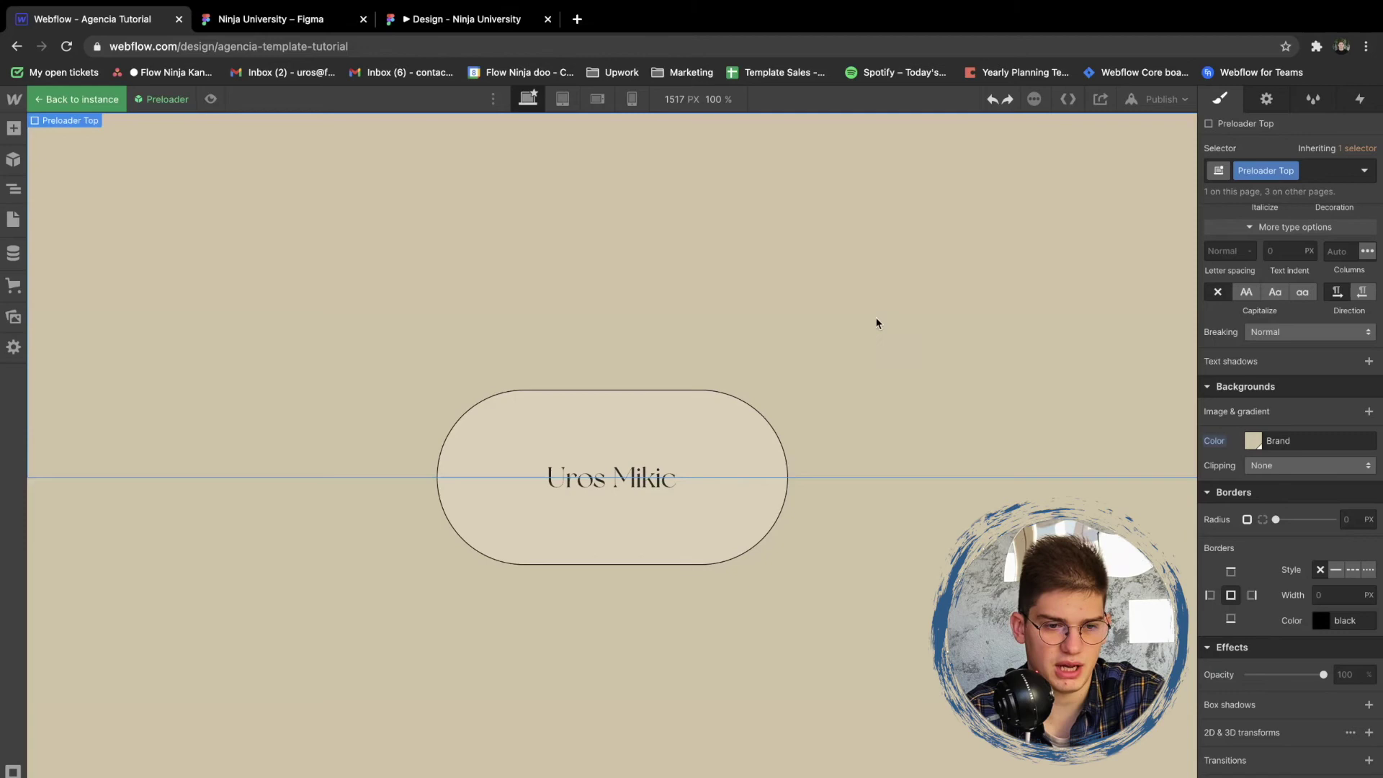
pyautogui.click(557, 551)
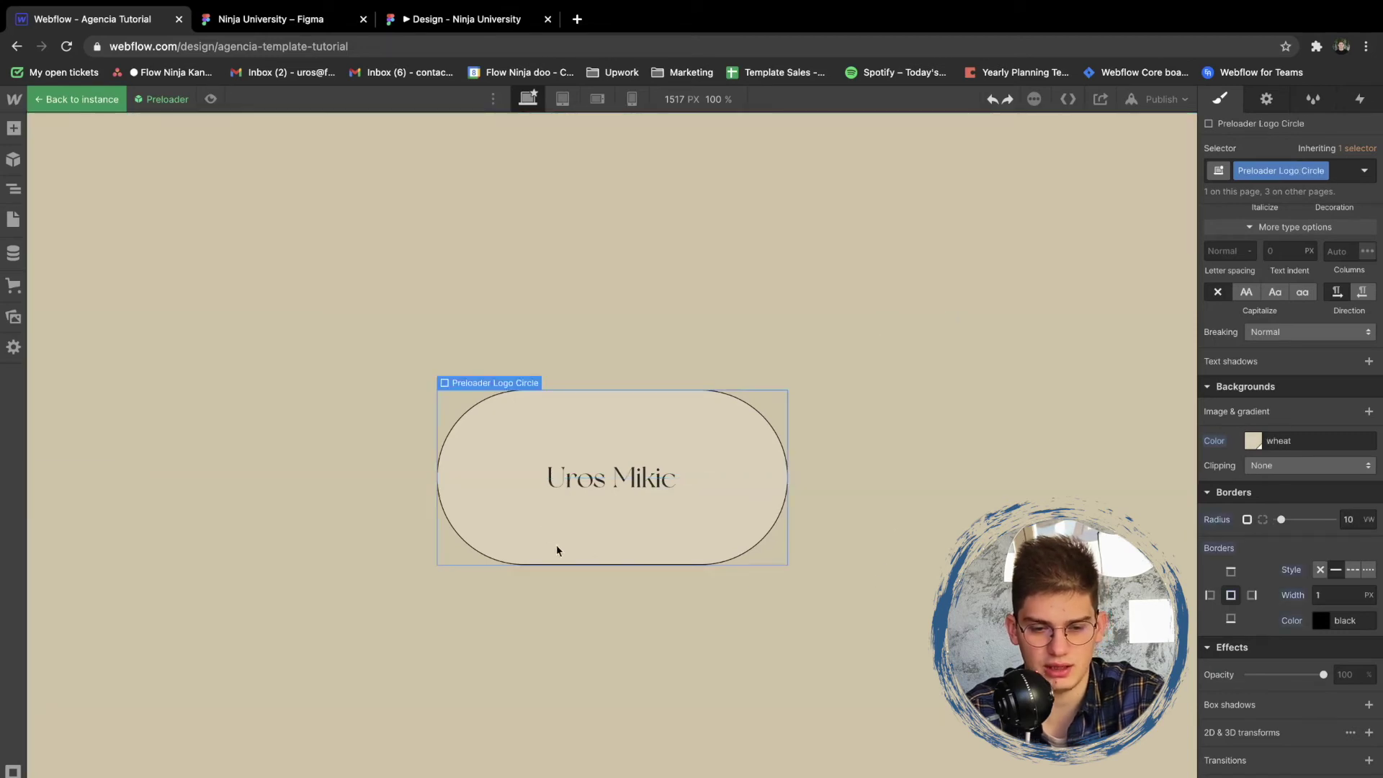
# Set Preloader Wrap's display to None and leave the symbol back to the Home page
pyautogui.click(571, 477)
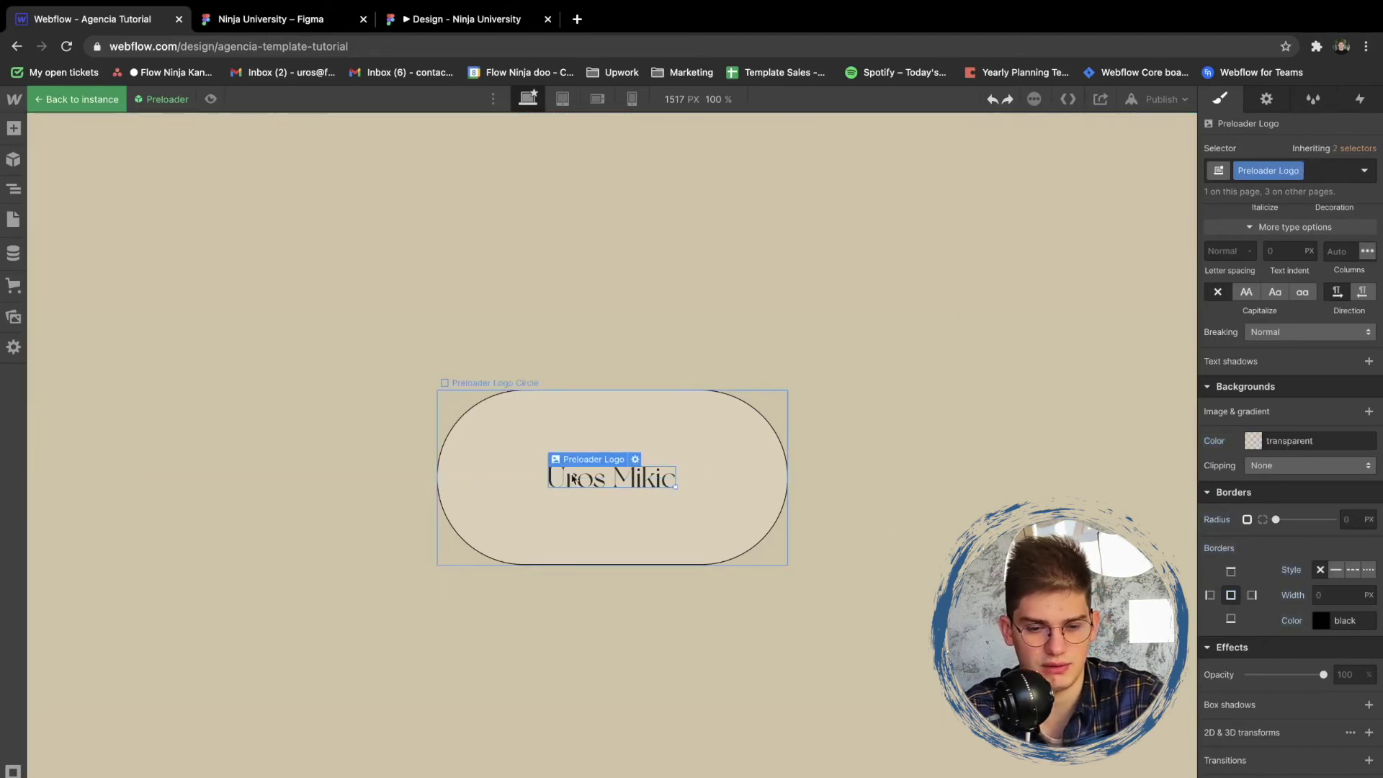
pyautogui.click(379, 402)
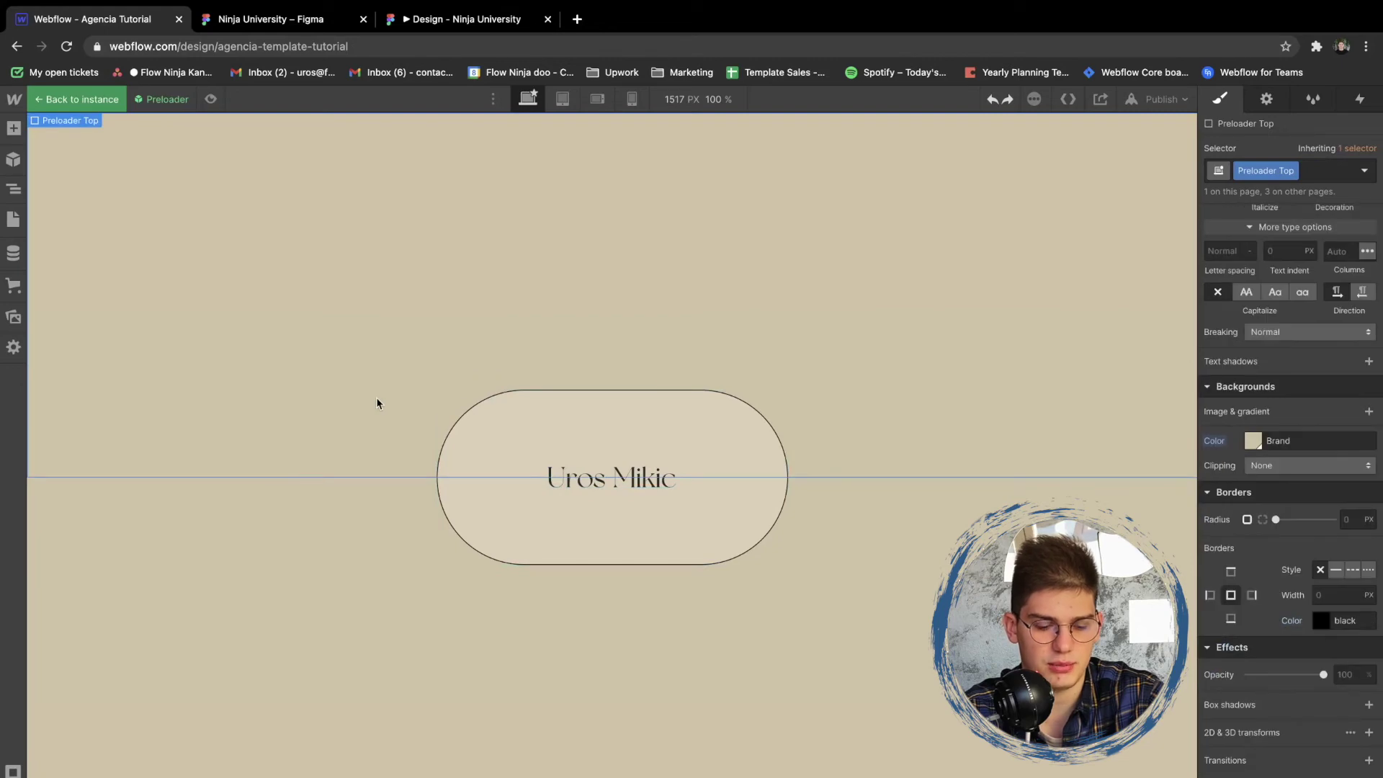
pyautogui.click(18, 194)
pyautogui.click(42, 194)
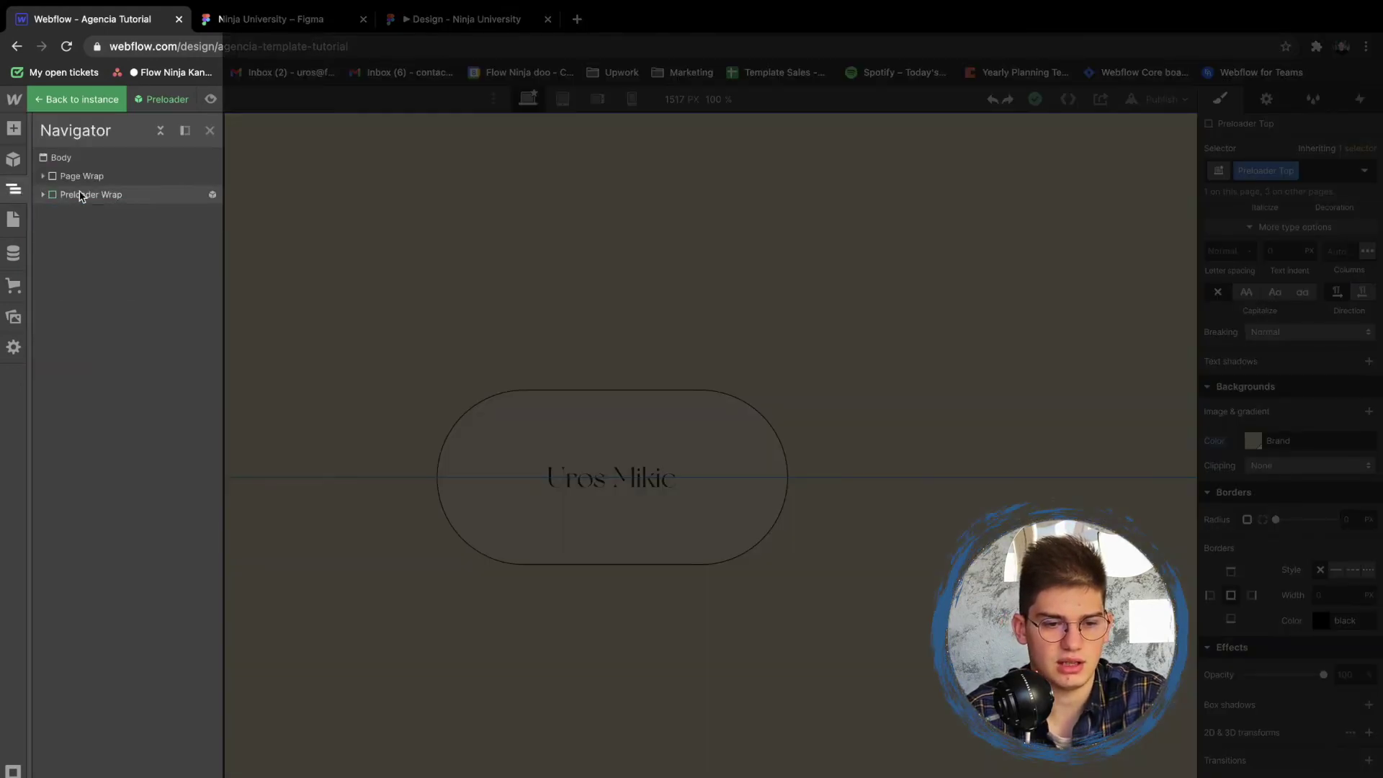
pyautogui.click(83, 194)
pyautogui.scroll(10, 1380, 326)
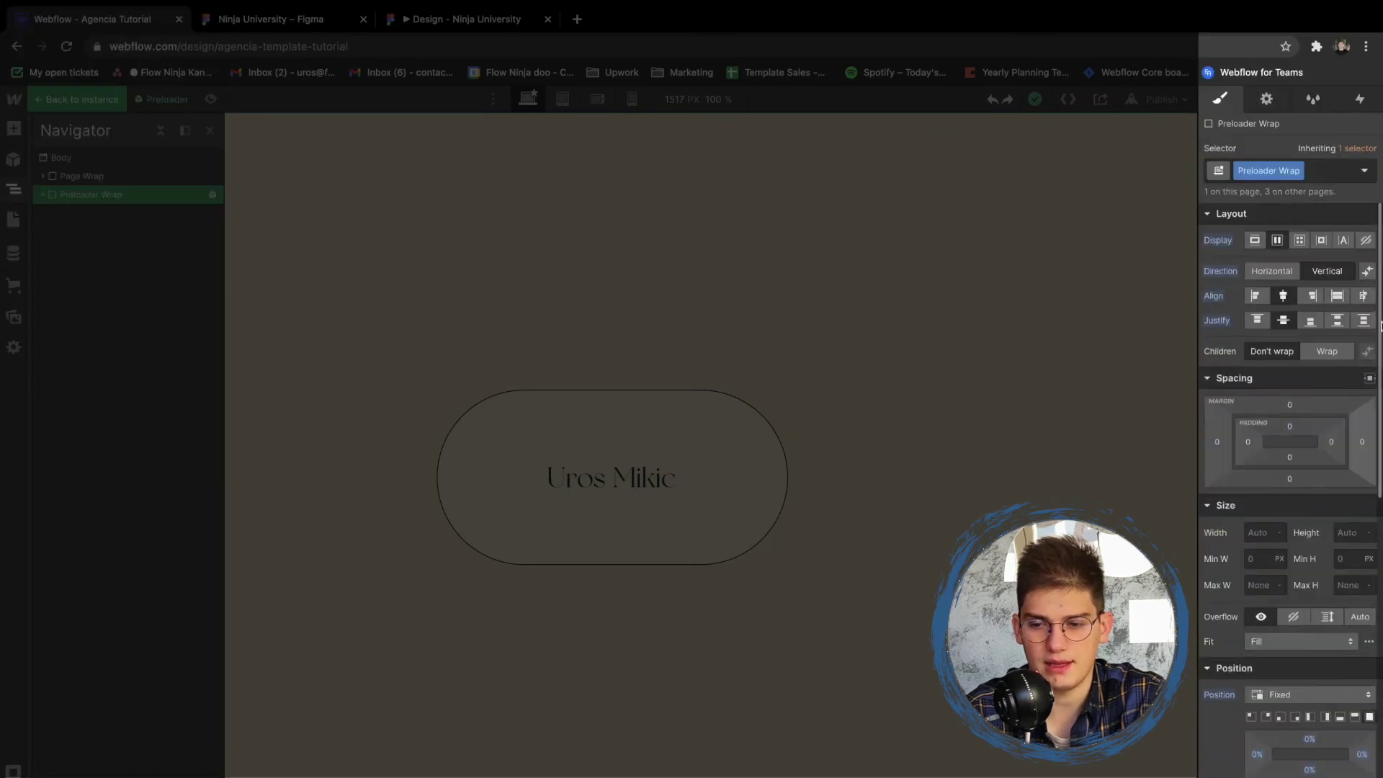
pyautogui.click(1366, 241)
pyautogui.click(808, 339)
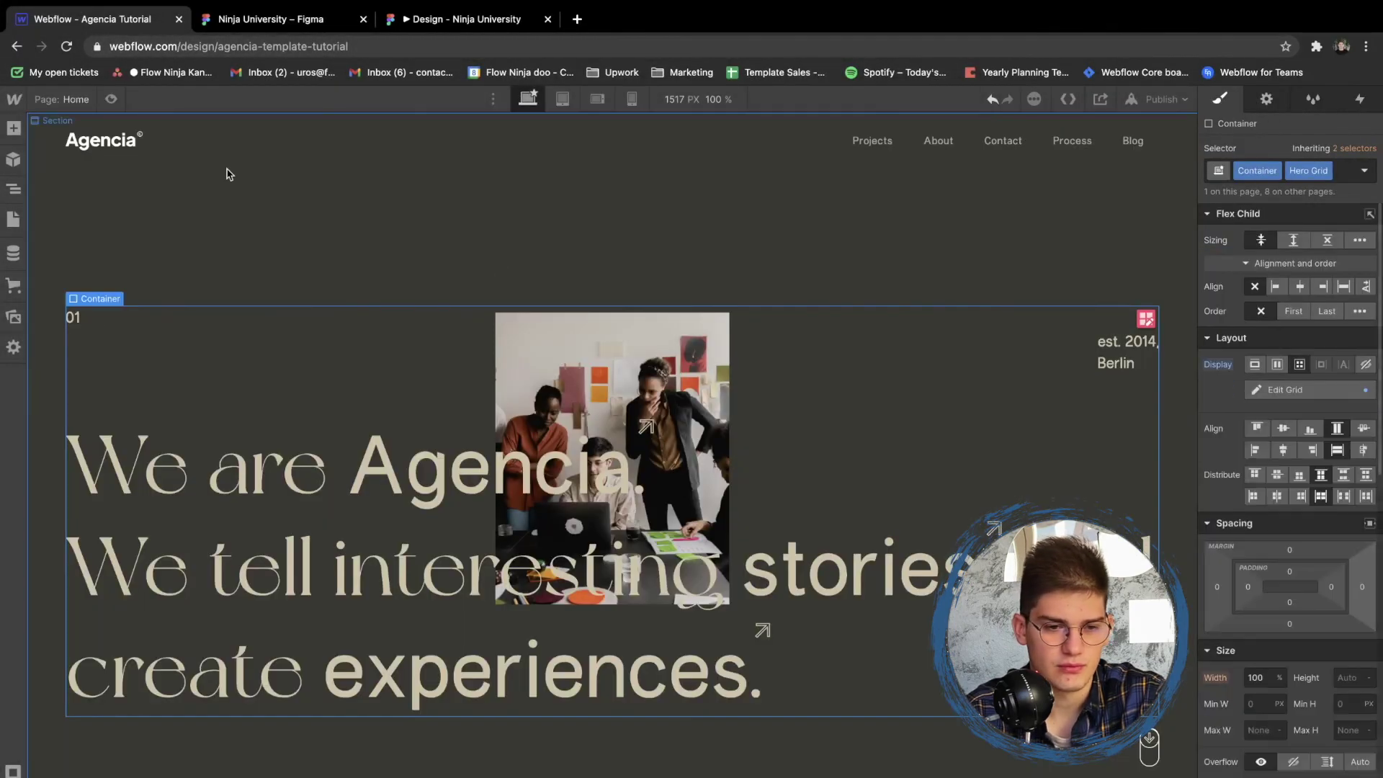
# Preview the Home page to watch the beige preloader play before the hero
pyautogui.click(111, 98)
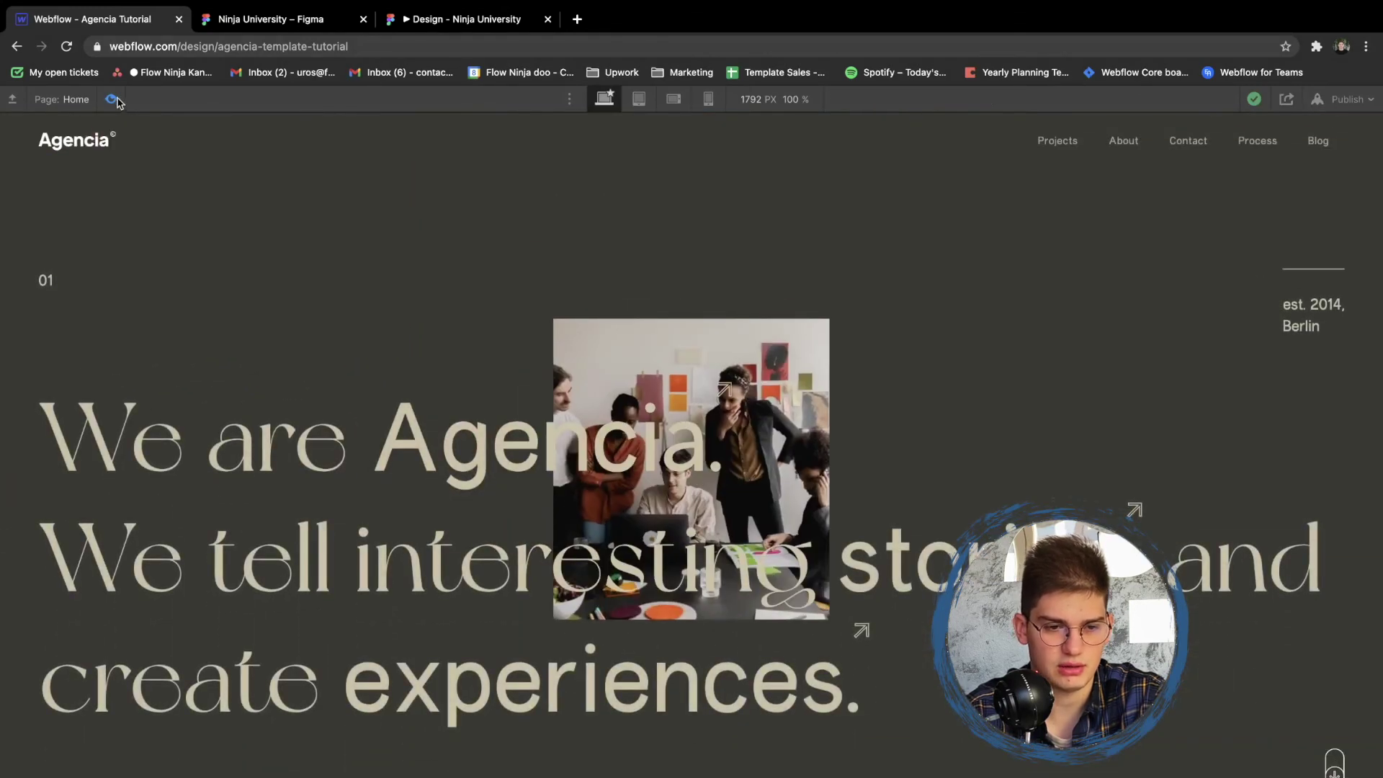
pyautogui.click(111, 99)
pyautogui.click(111, 98)
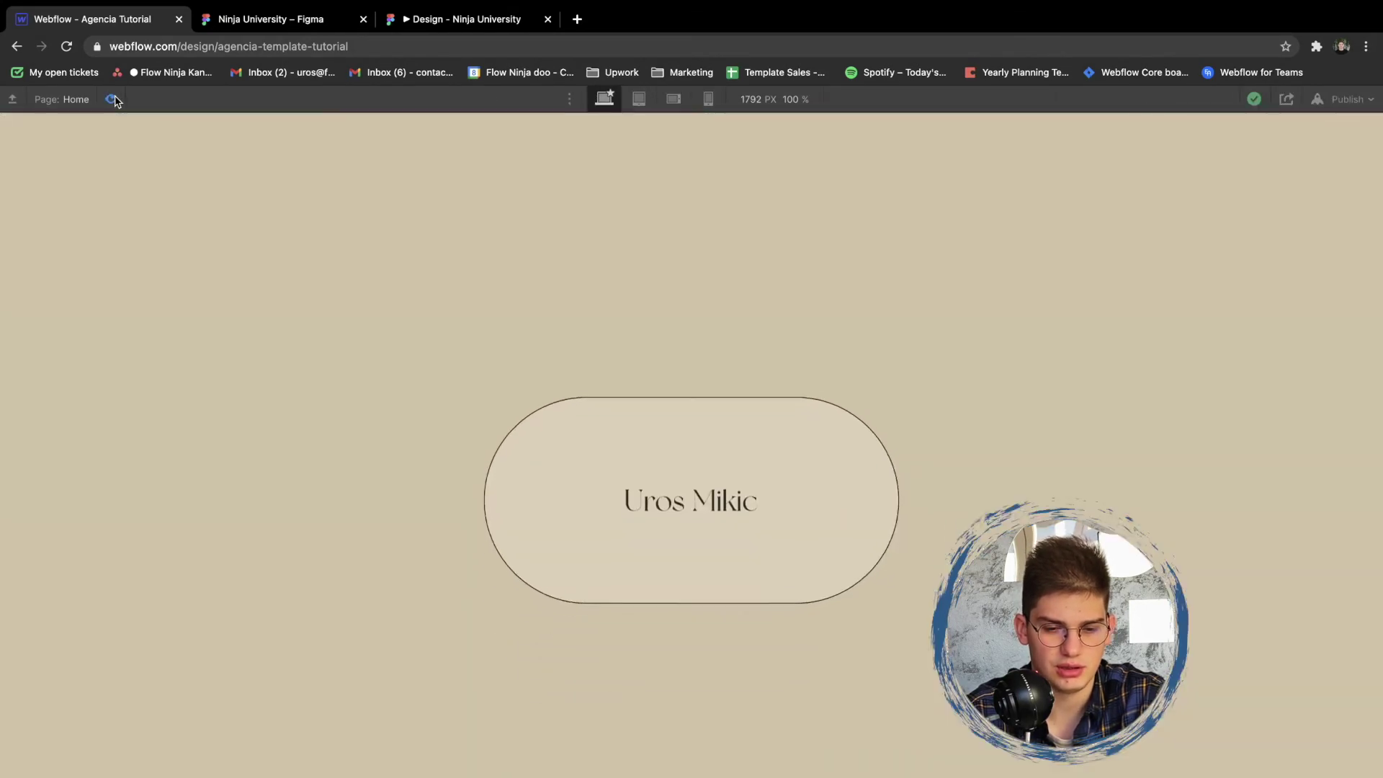